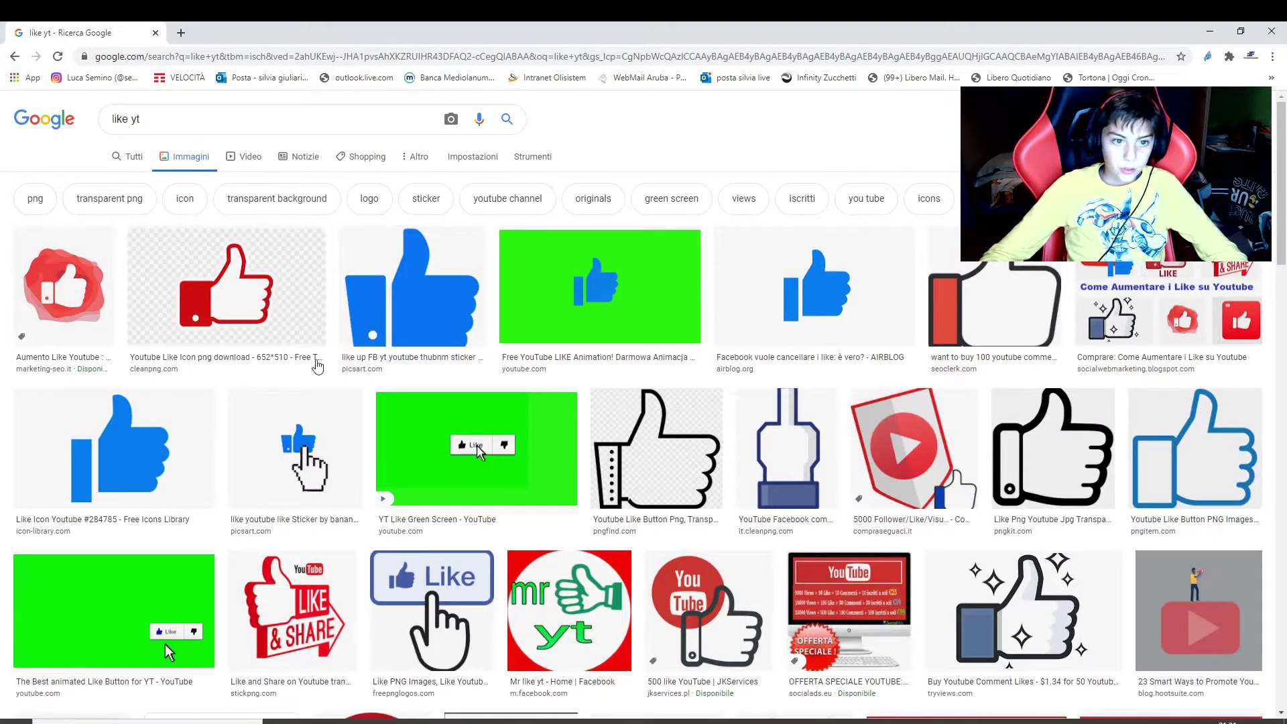
Copy the red-outlined thumbs-up image into Paint and place it above the webcam frame's right end, about 93 × 60 pixels in size
{"action": "left_click", "coordinate": [268, 317]}
{"action": "right_click", "coordinate": [1012, 330]}
{"action": "left_click", "coordinate": [1085, 470]}
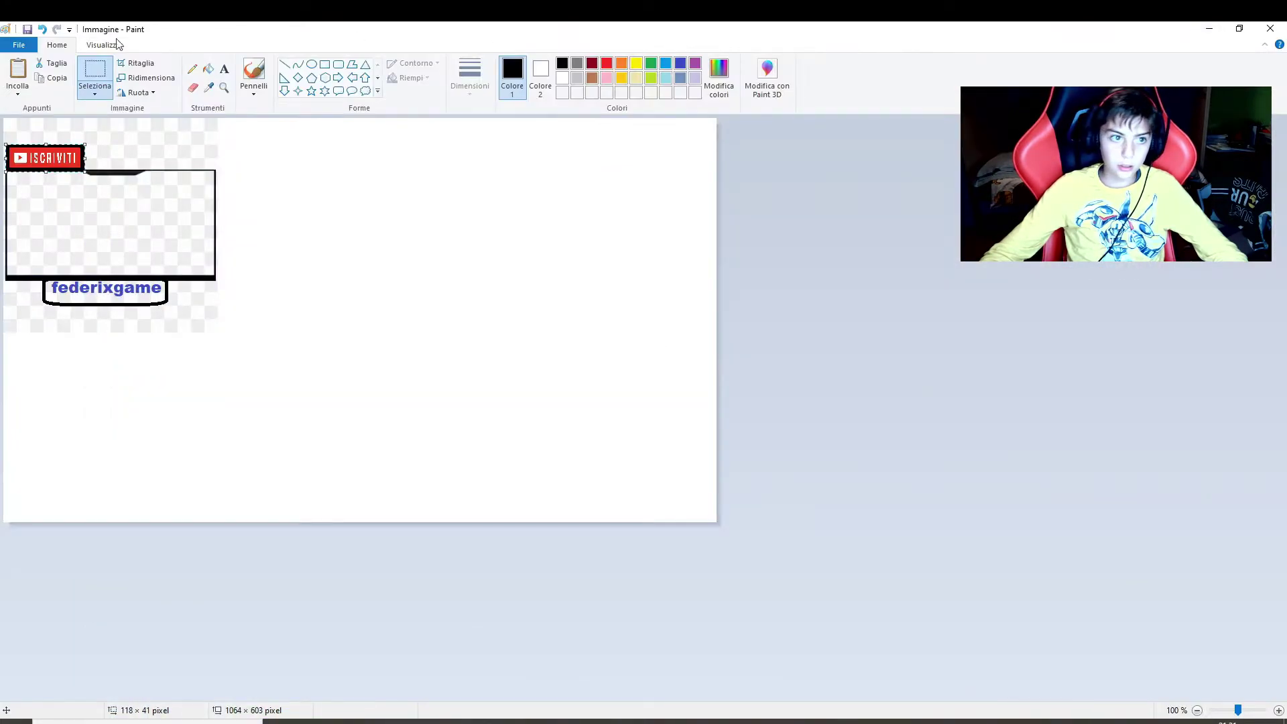
{"action": "left_click", "coordinate": [17, 73]}
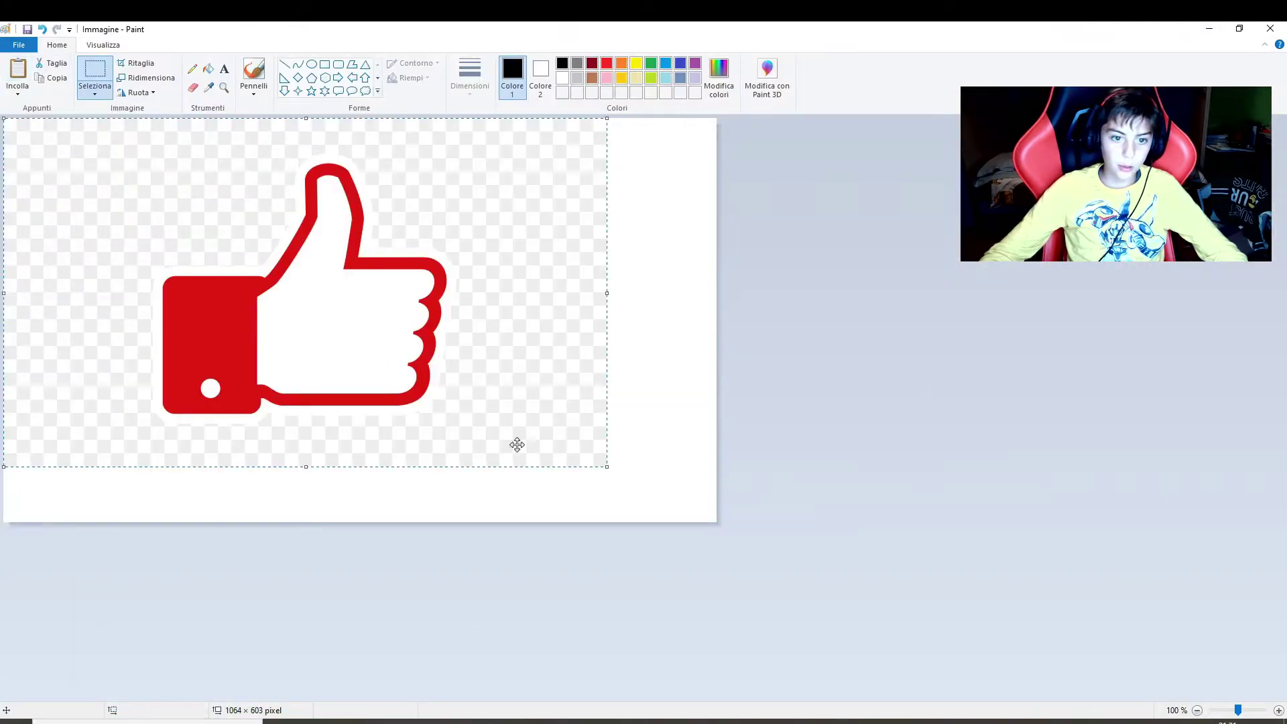
{"action": "mouse_move", "coordinate": [609, 470]}
{"action": "left_mouse_down"}
{"action": "mouse_move", "coordinate": [187, 253]}
{"action": "mouse_move", "coordinate": [65, 157]}
{"action": "mouse_move", "coordinate": [199, 150]}
{"action": "left_mouse_up"}
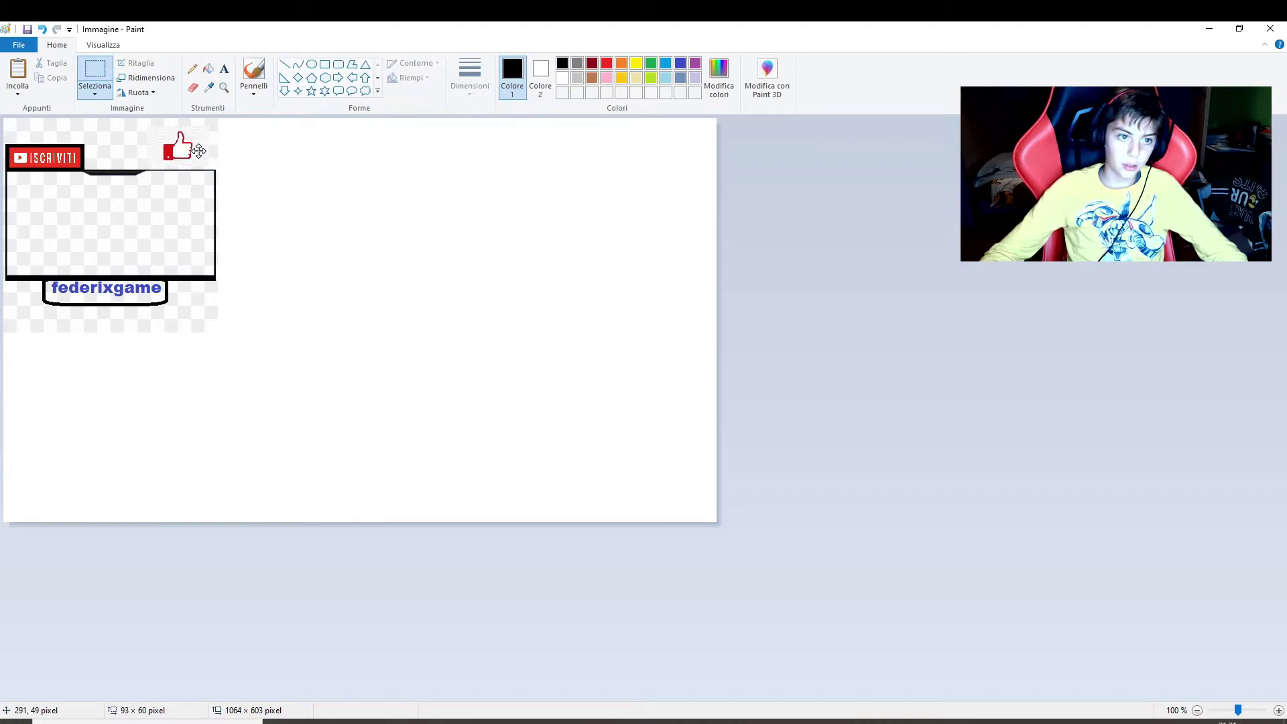
{"action": "left_click", "coordinate": [234, 158]}
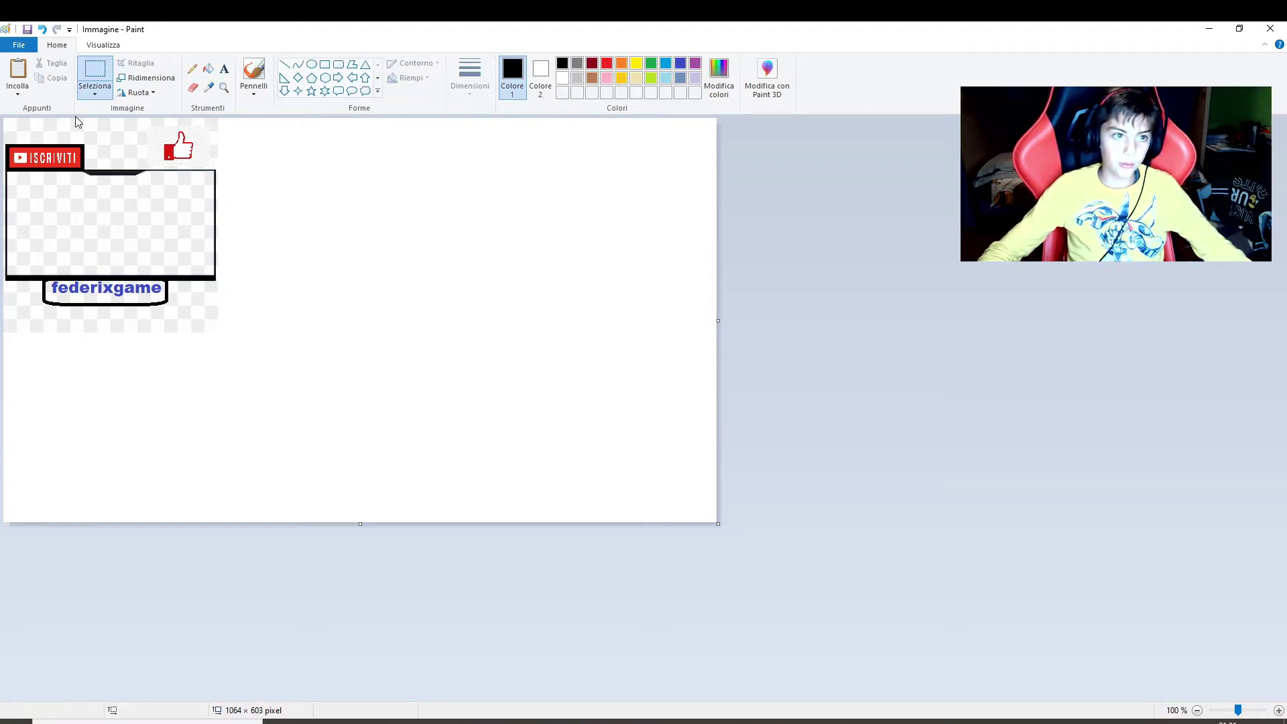
Save the overlay image as a PNG named "video webcam" in the Immagini folder
{"action": "left_click", "coordinate": [28, 47]}
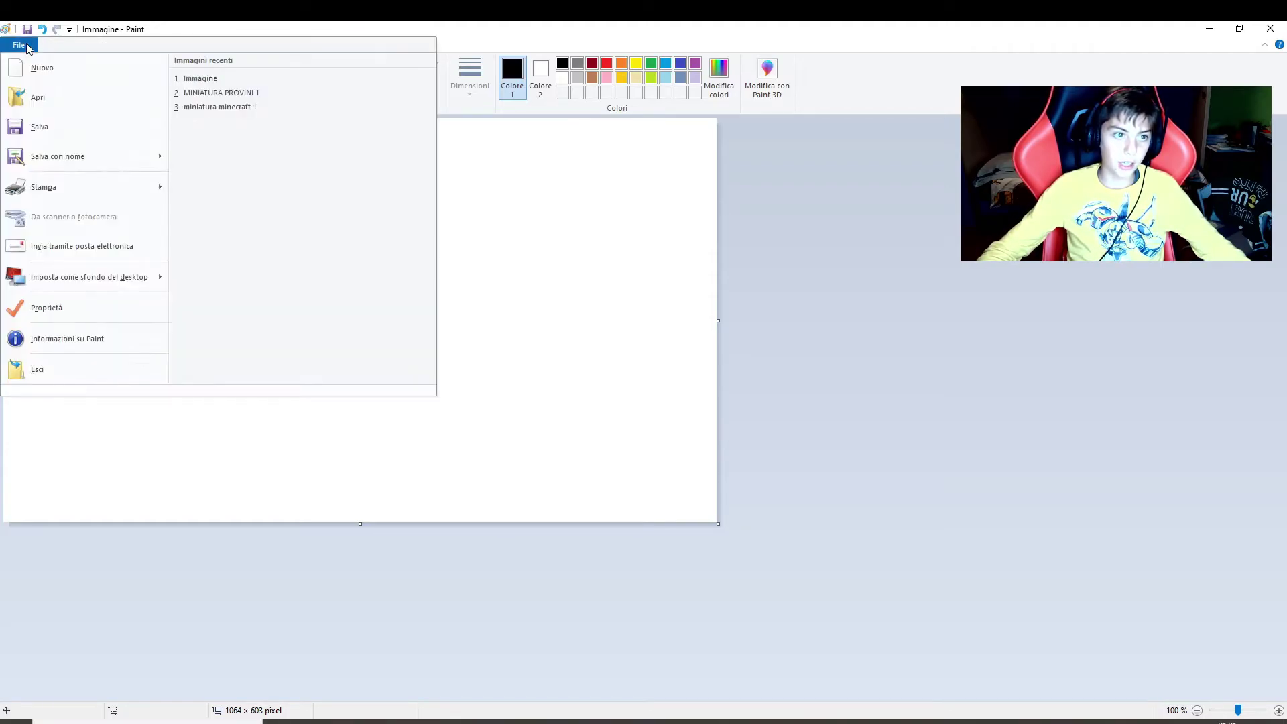
{"action": "left_click", "coordinate": [107, 161]}
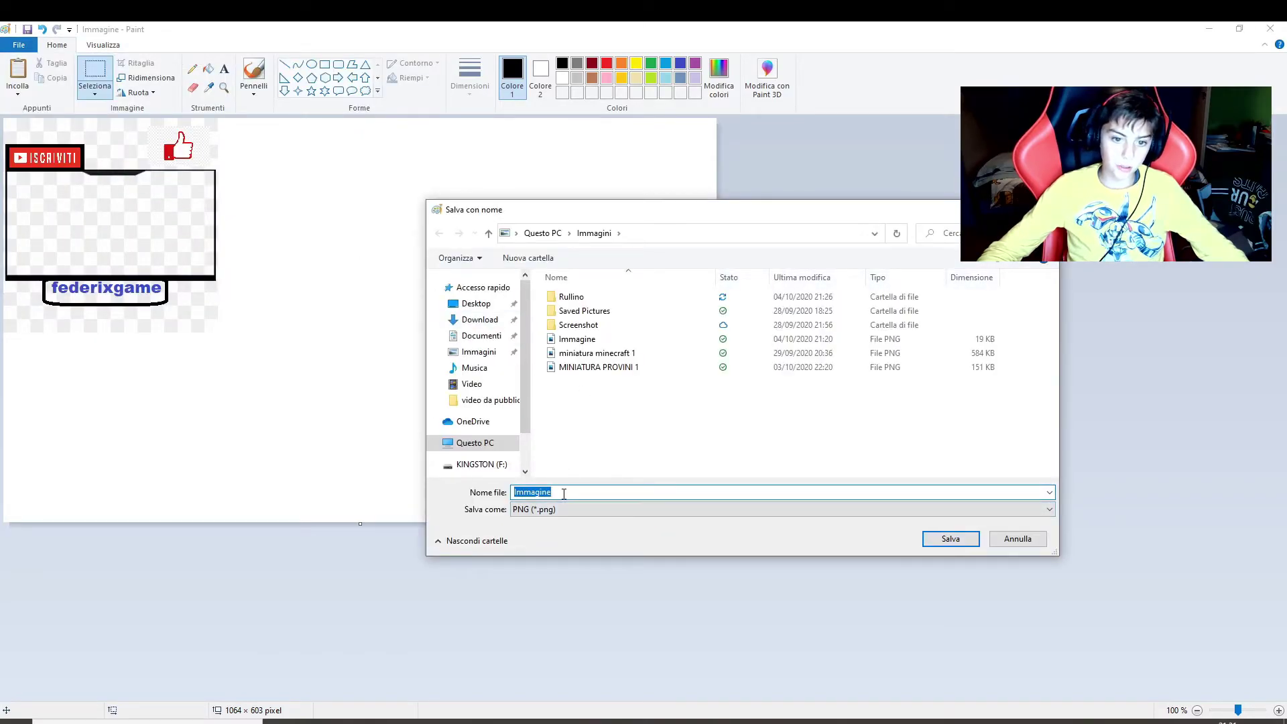
{"action": "type", "text": "video webcam"}
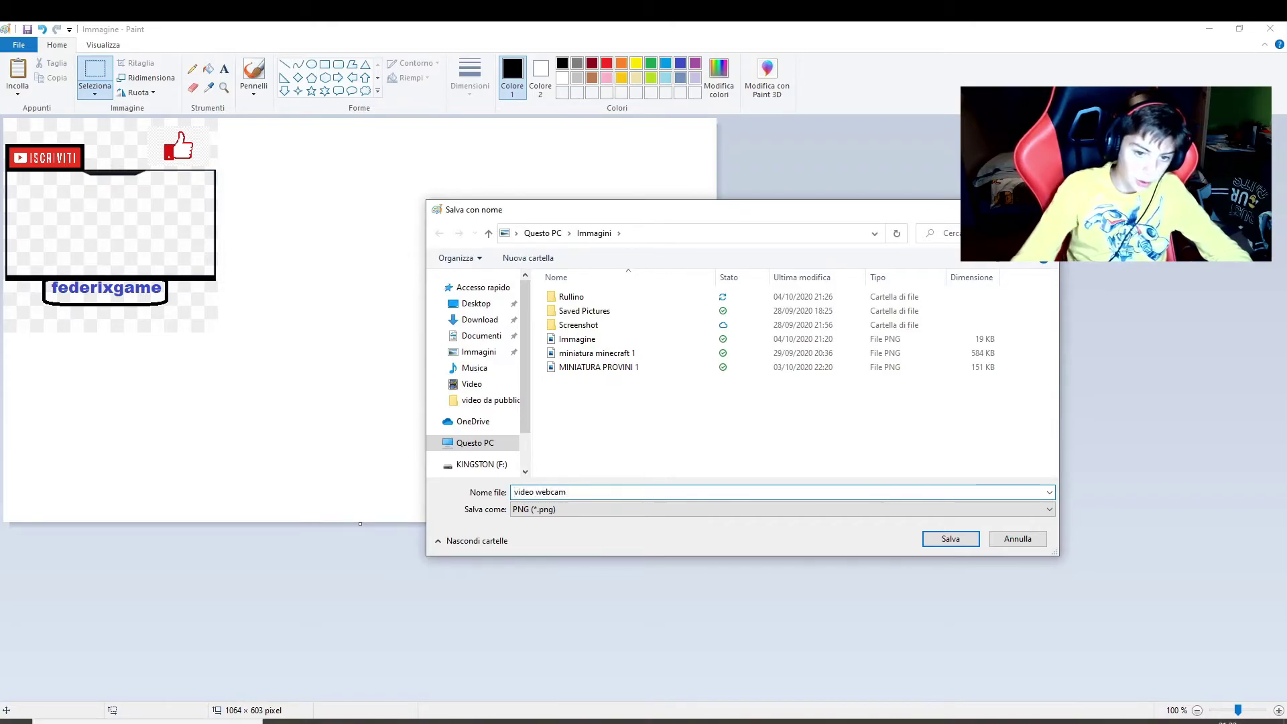
{"action": "left_click", "coordinate": [951, 539]}
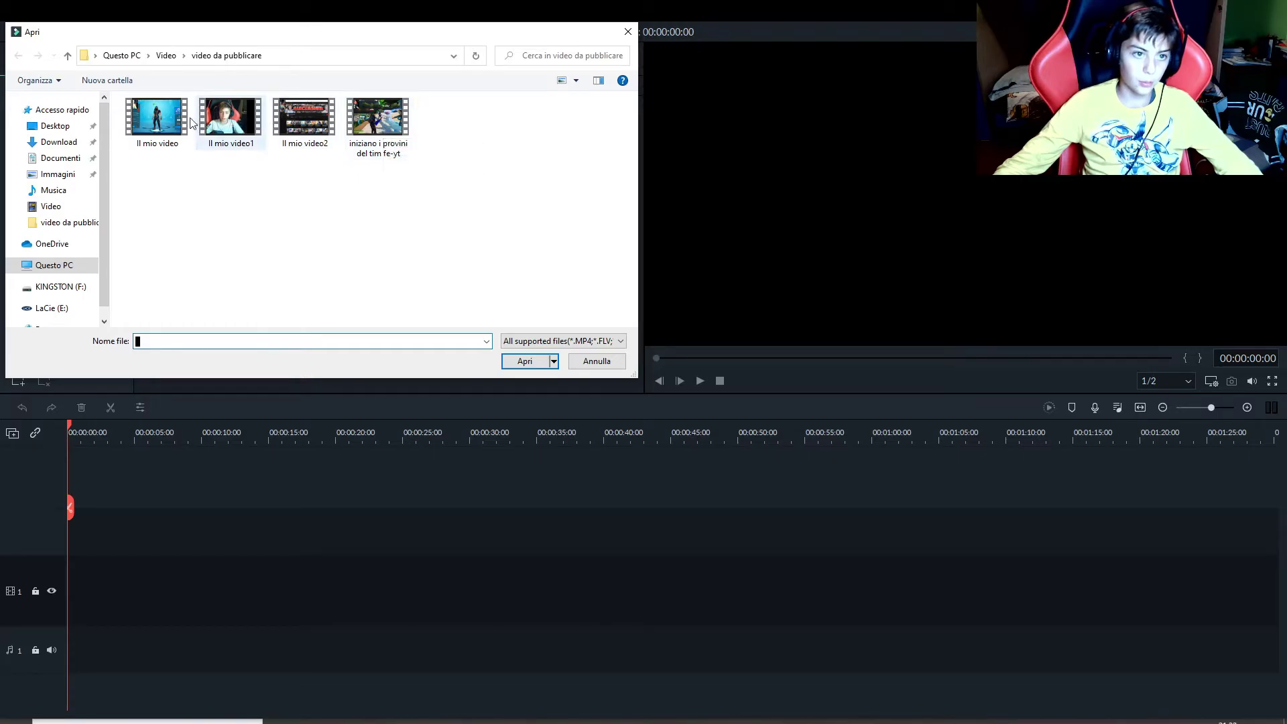
Import the video "Il mio video" and the picture "video webcam" from Immagini into the Filmora media library
{"action": "left_click", "coordinate": [156, 133]}
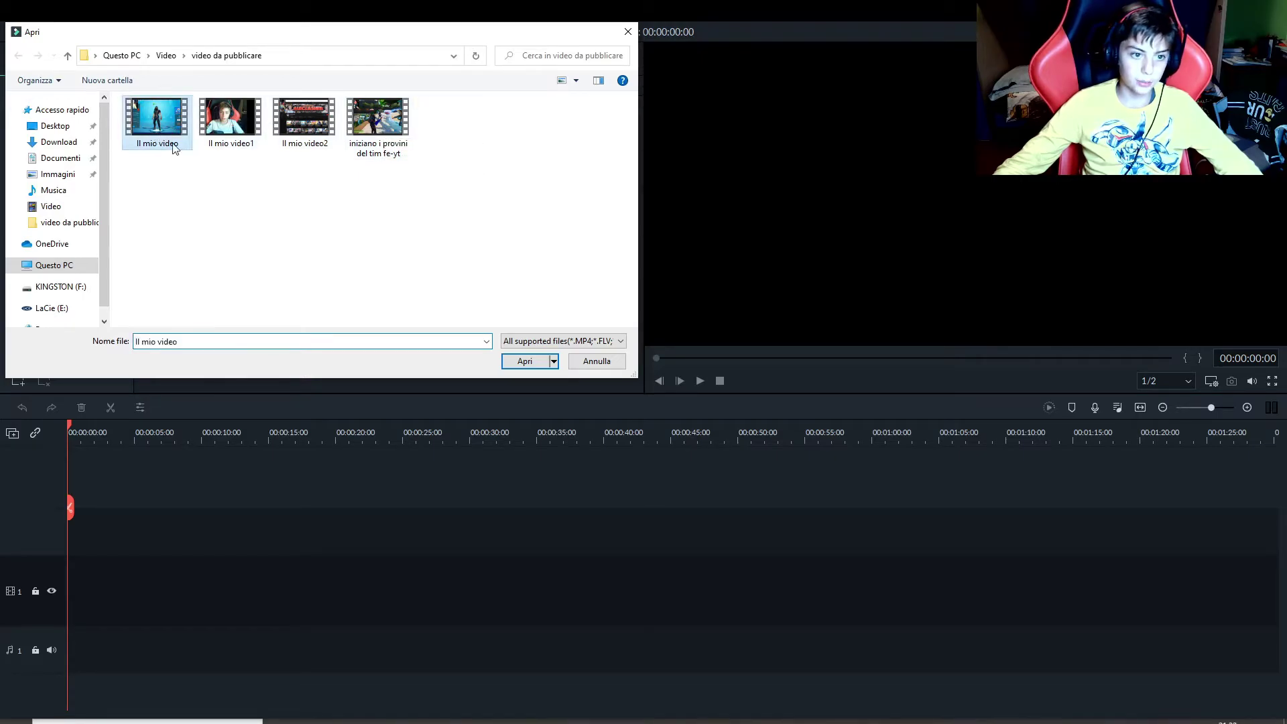
{"action": "left_click", "coordinate": [516, 363]}
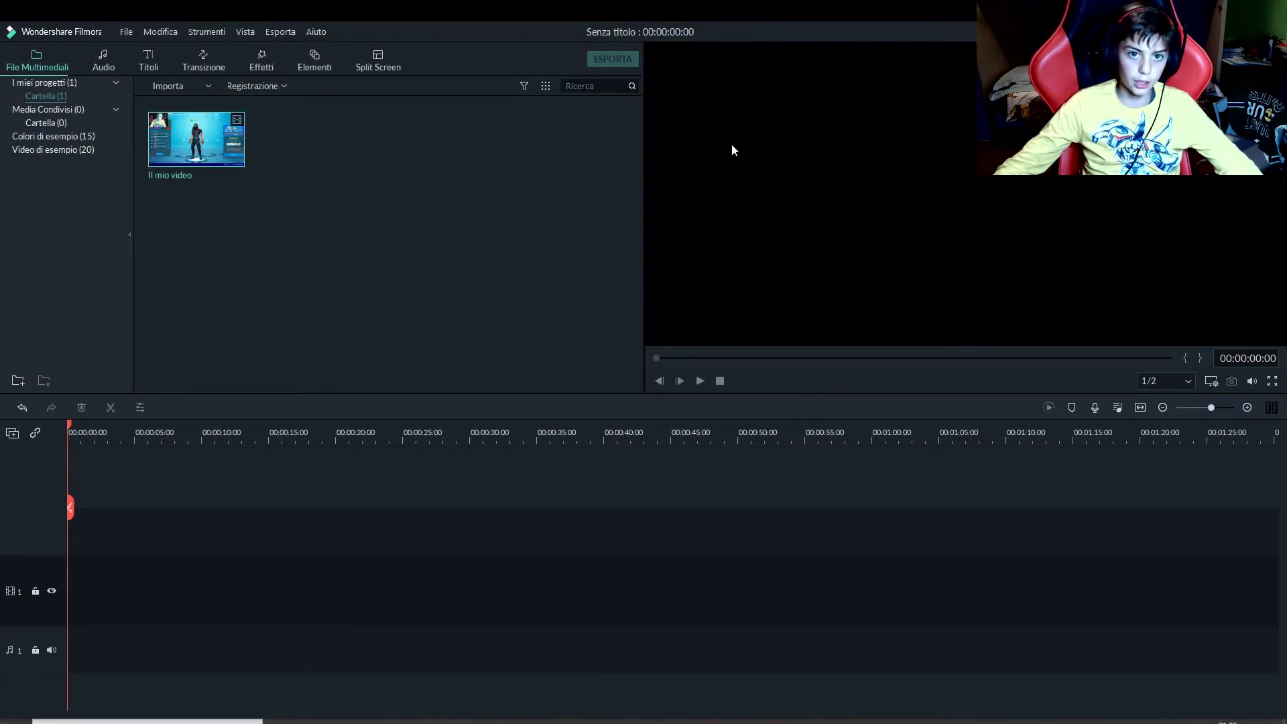
{"action": "left_click", "coordinate": [169, 87]}
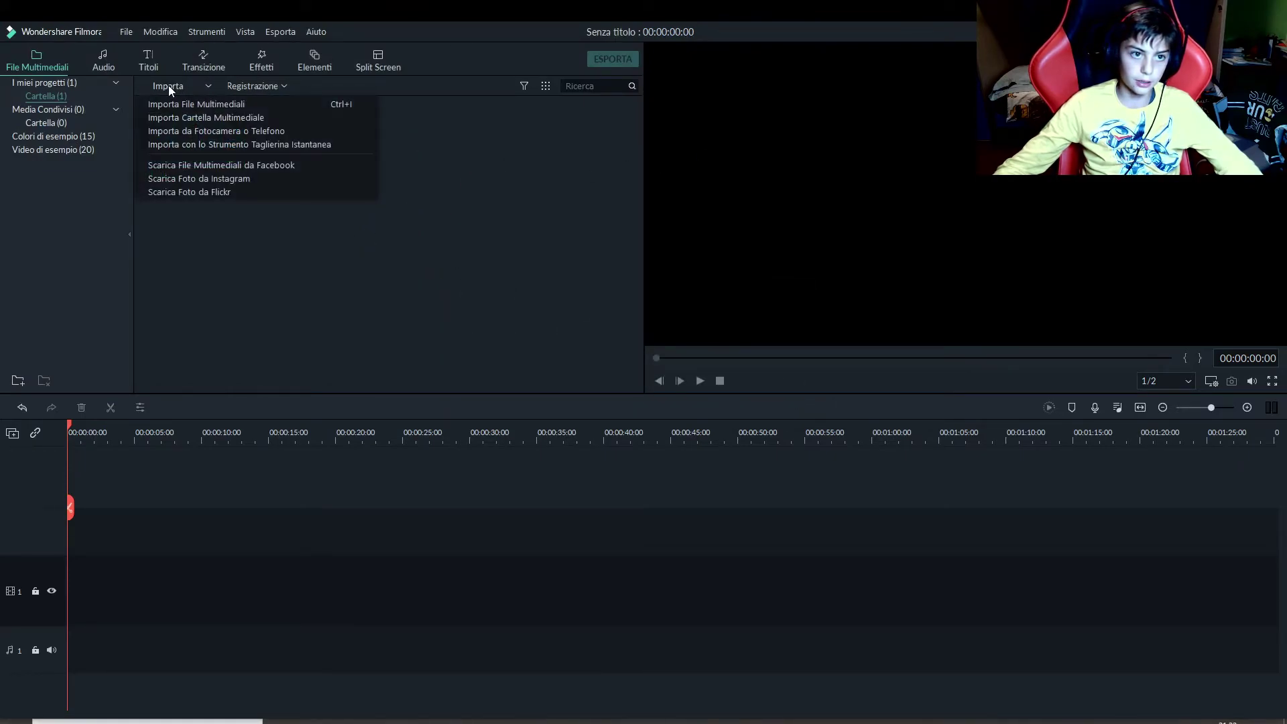
{"action": "left_click", "coordinate": [256, 106]}
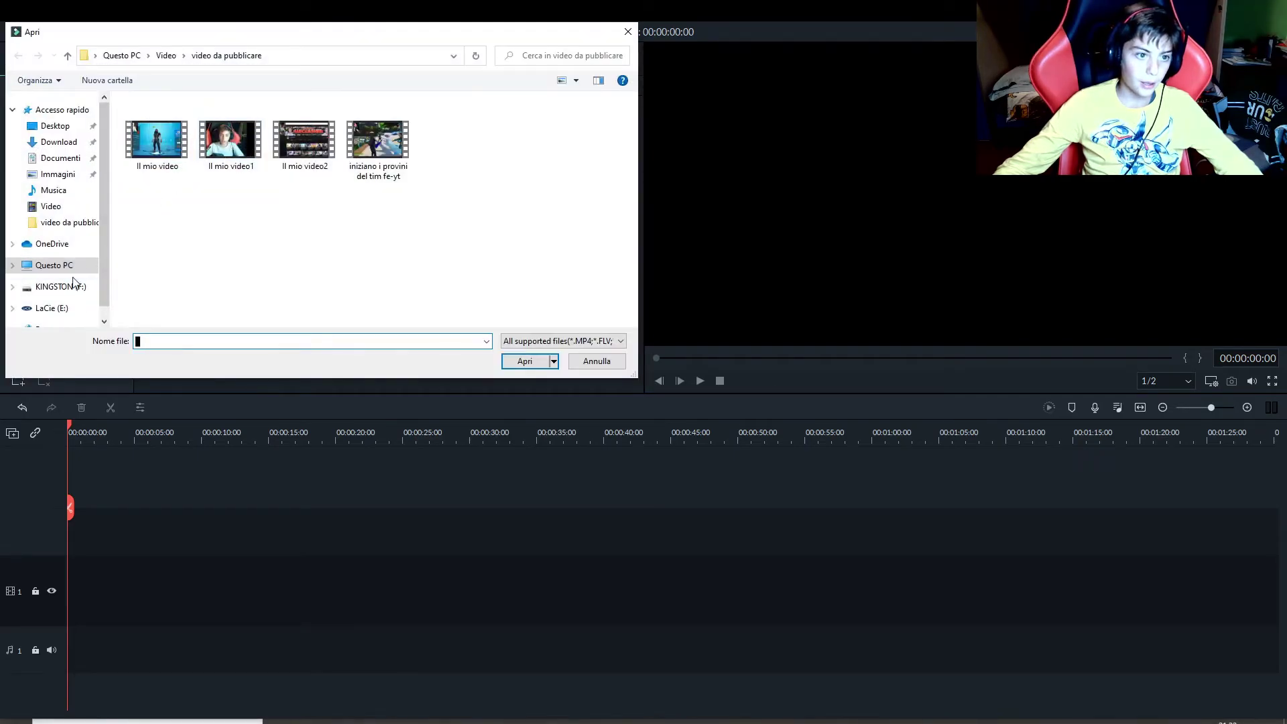
{"action": "left_click", "coordinate": [64, 175]}
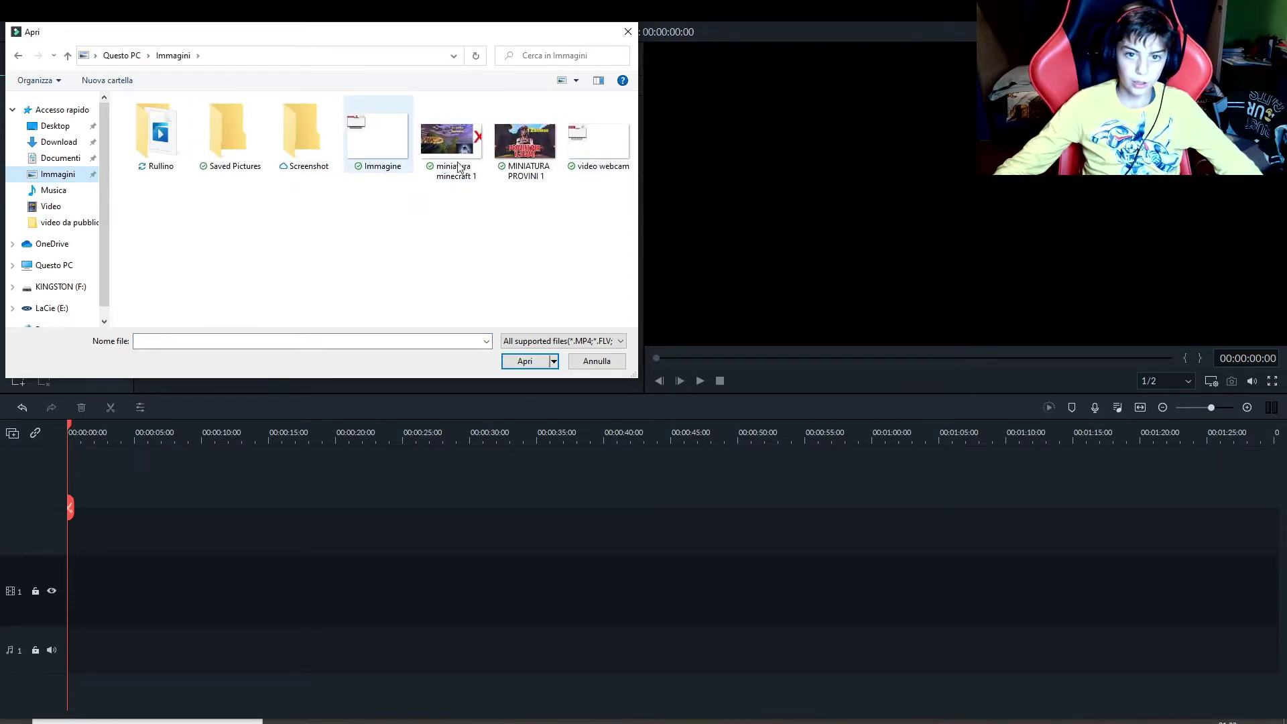
{"action": "left_click", "coordinate": [593, 144]}
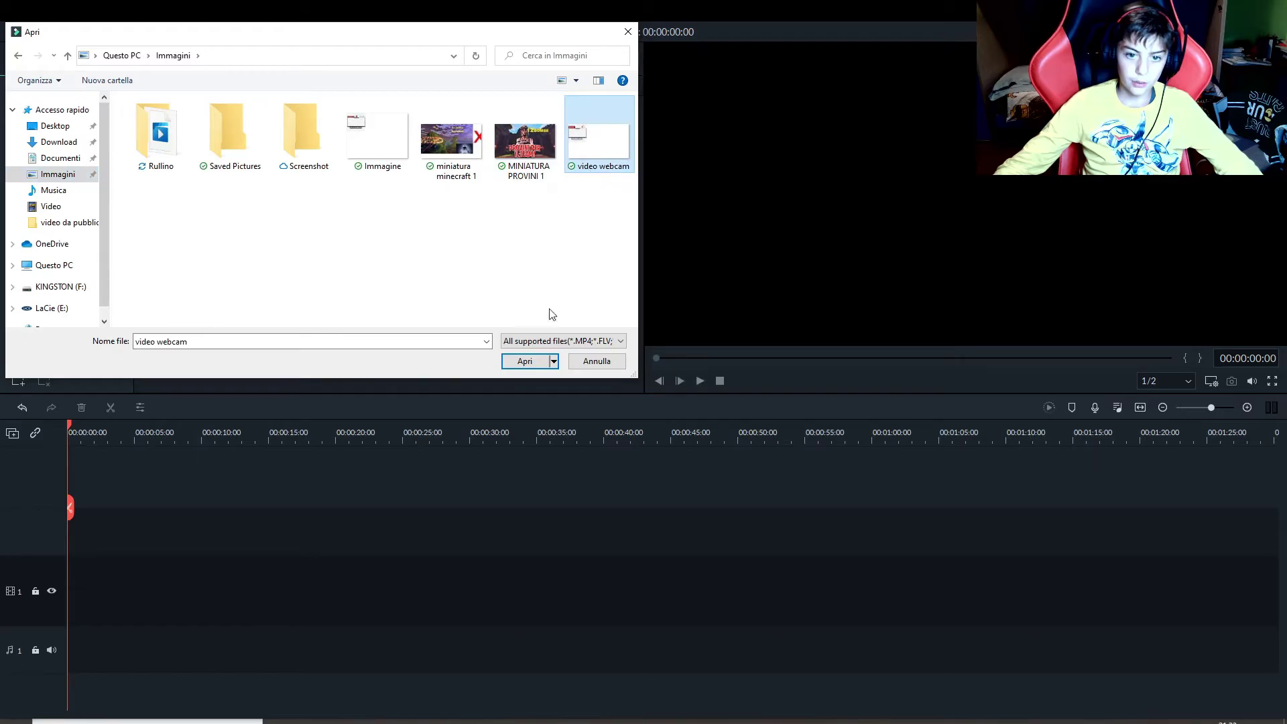
{"action": "left_click", "coordinate": [526, 362]}
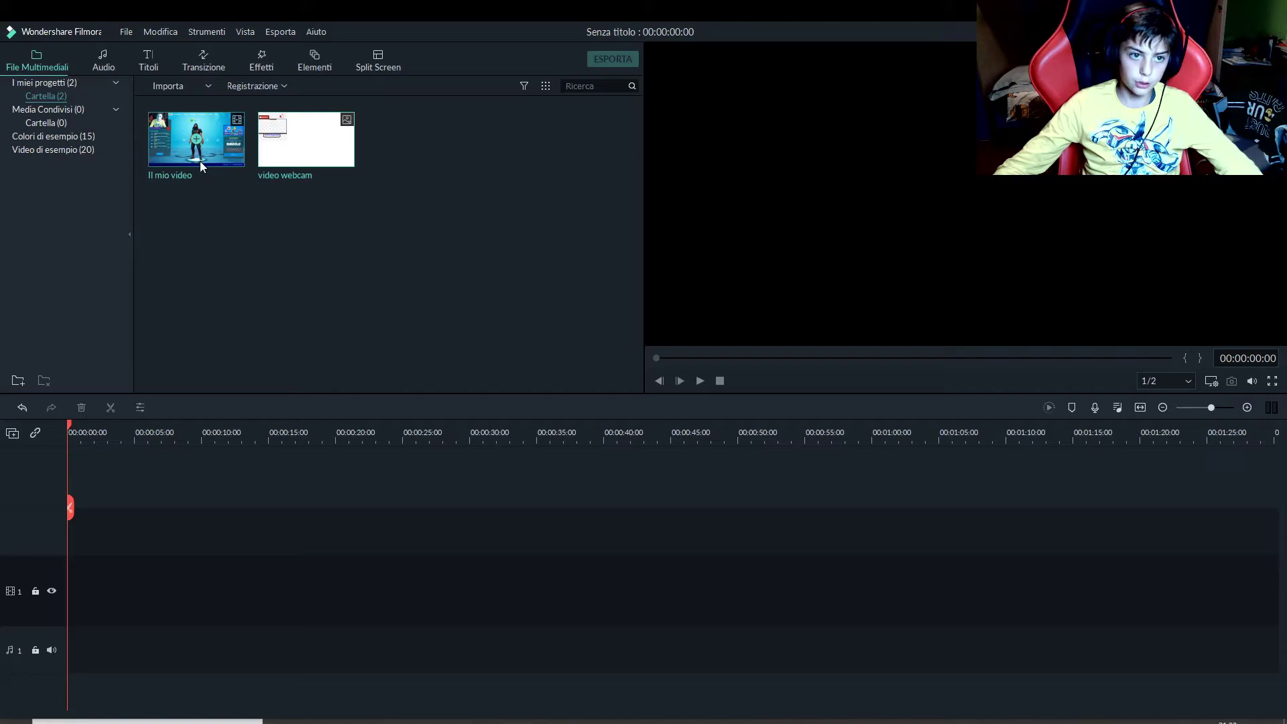
Add "Il mio video" to the timeline, matching the project settings to the media at 1920 x 1080 60fps
{"action": "left_click_drag", "start_coordinate": [201, 154], "coordinate": [208, 159]}
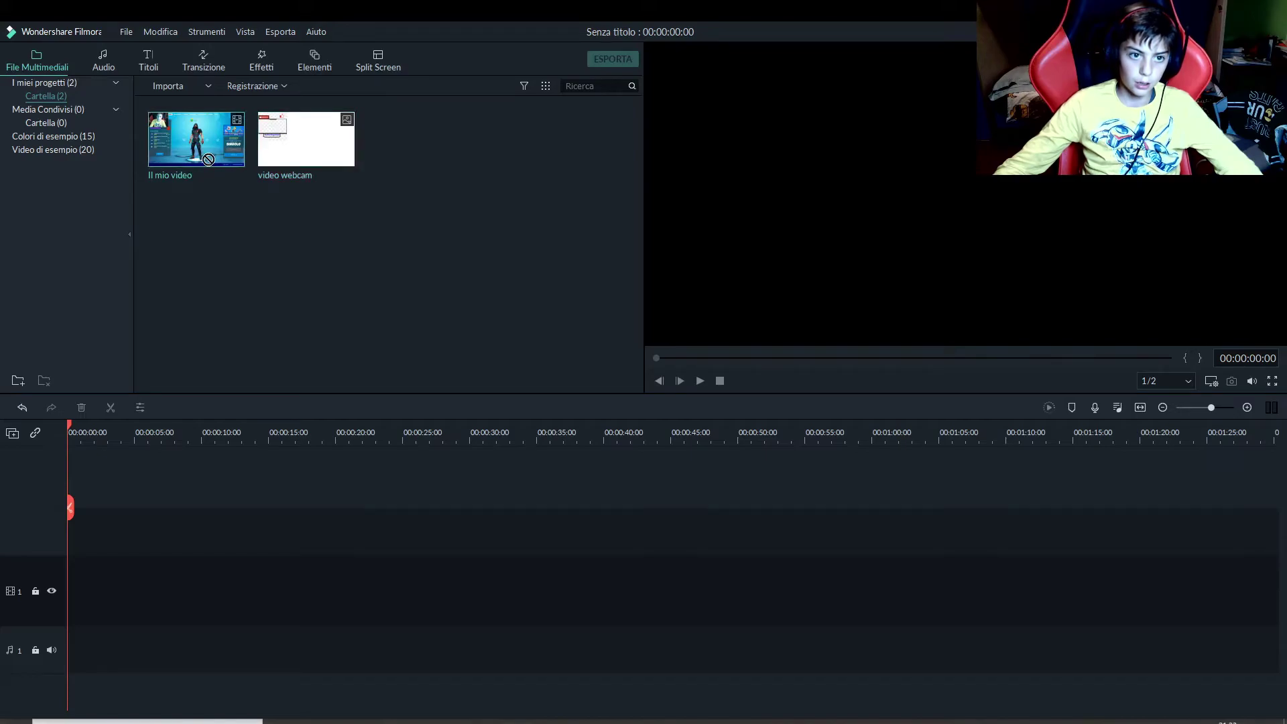
{"action": "left_click", "coordinate": [279, 146]}
{"action": "left_click", "coordinate": [198, 154]}
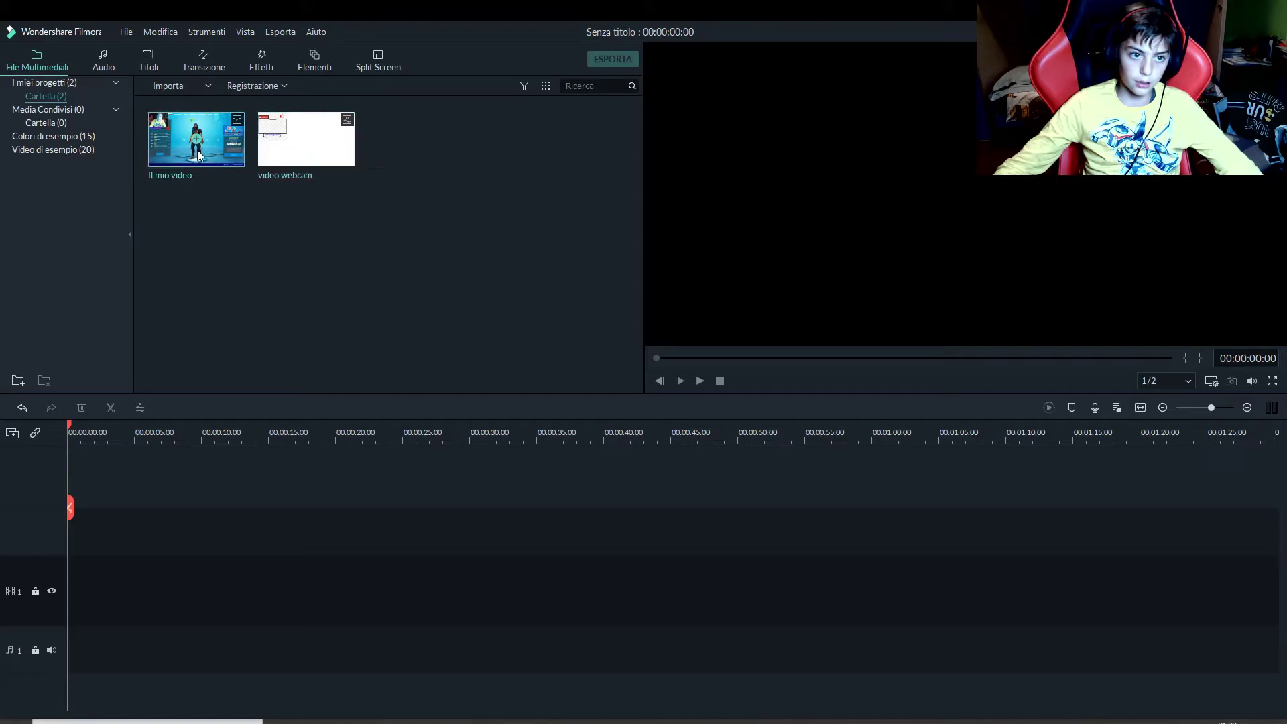
{"action": "left_click", "coordinate": [268, 149]}
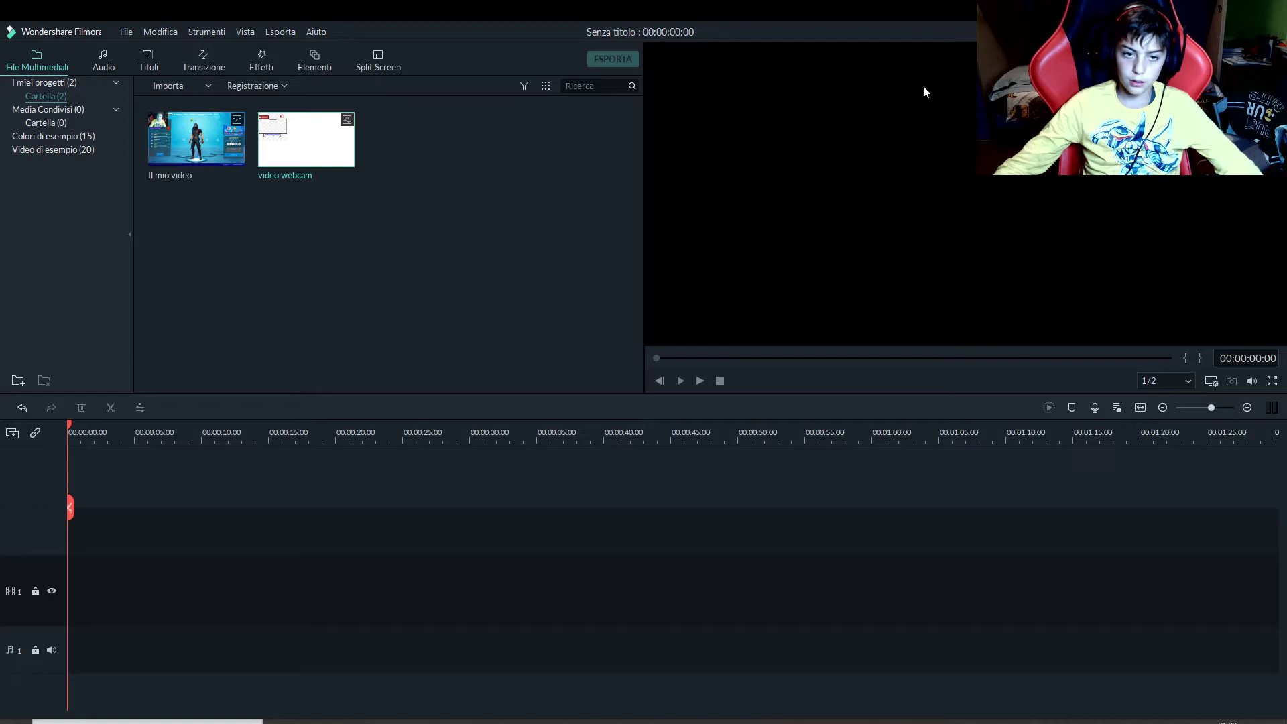
{"action": "left_click", "coordinate": [197, 139]}
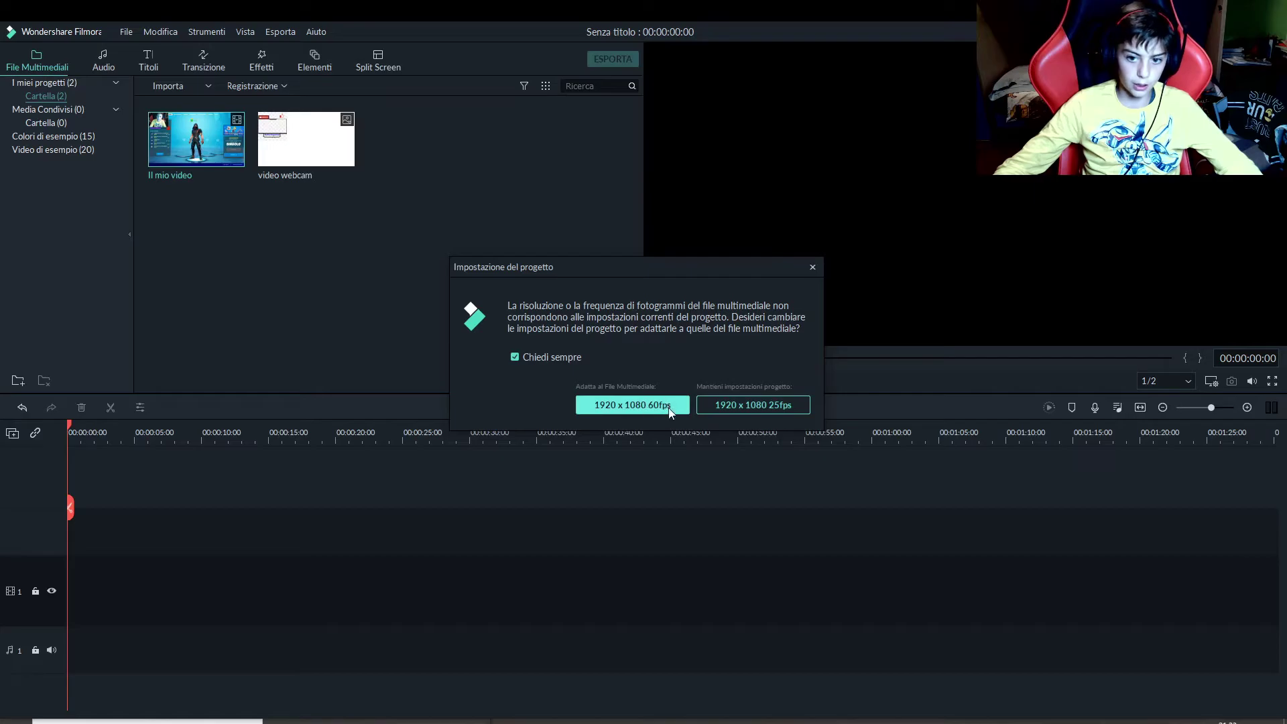
{"action": "left_click", "coordinate": [626, 404]}
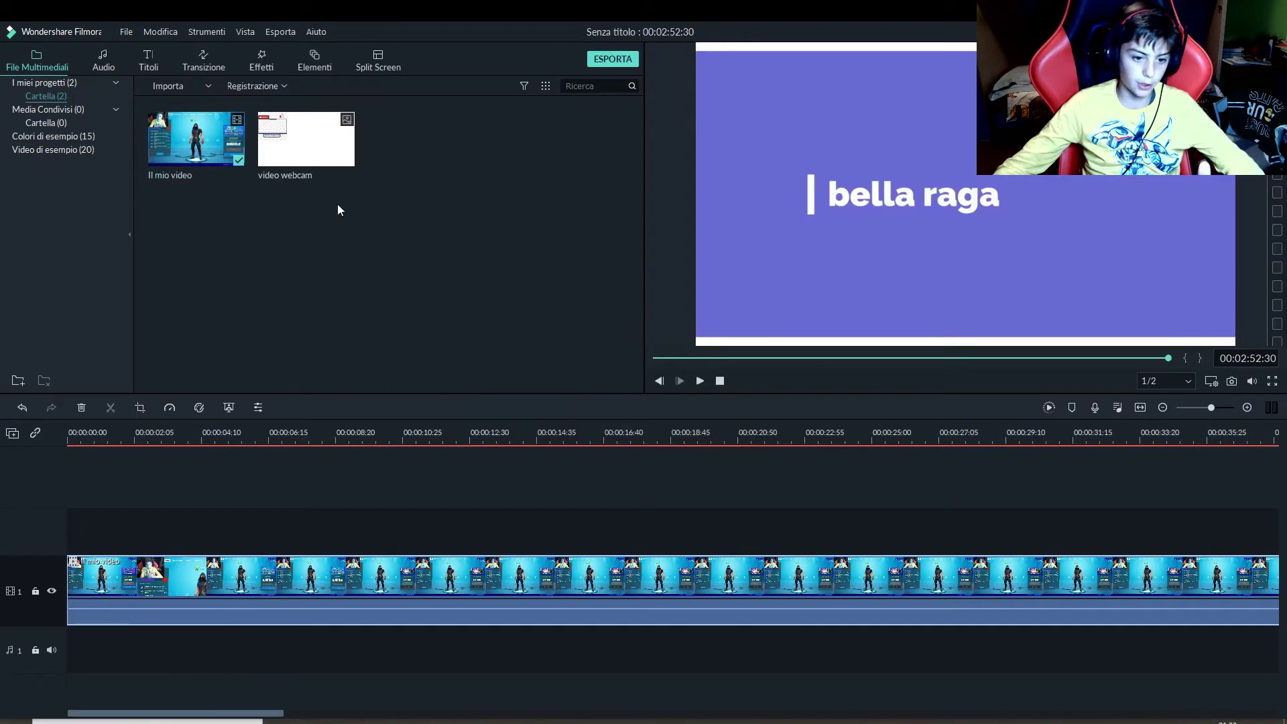
{"action": "left_click", "coordinate": [306, 148]}
{"action": "left_click", "coordinate": [306, 141]}
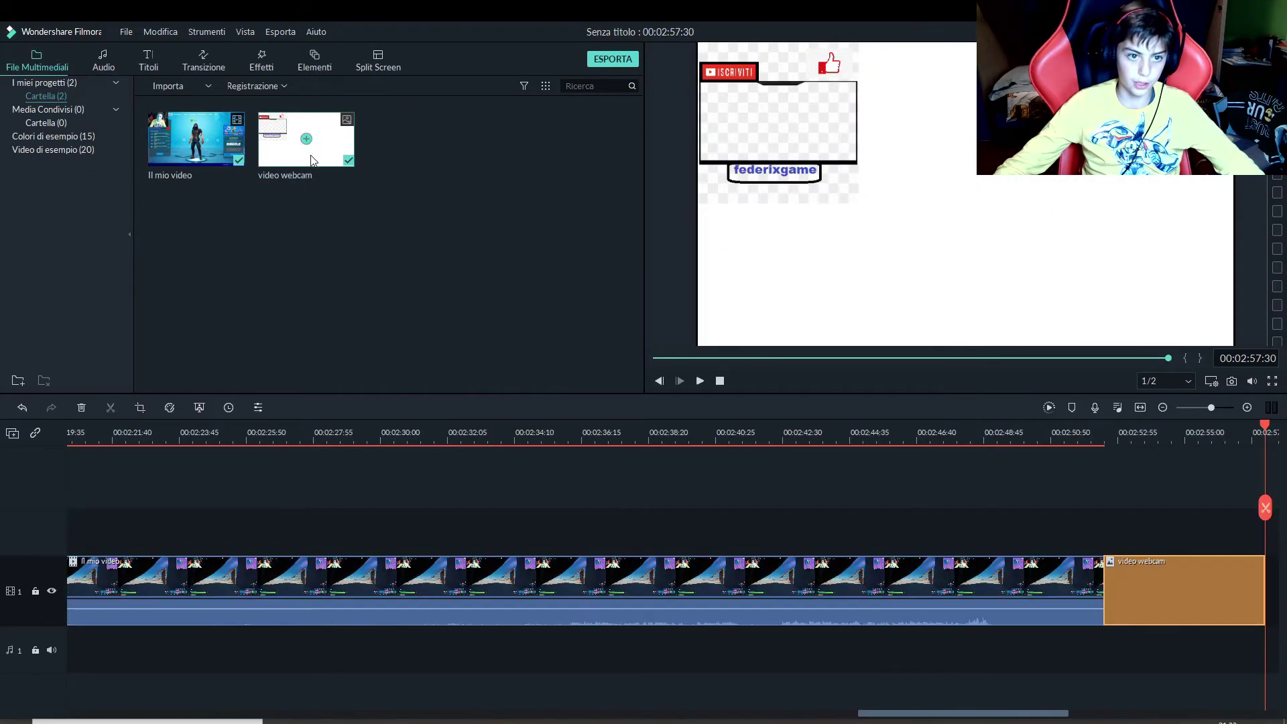
{"action": "left_click_drag", "start_coordinate": [1167, 603], "coordinate": [236, 540]}
{"action": "right_click", "coordinate": [236, 540]}
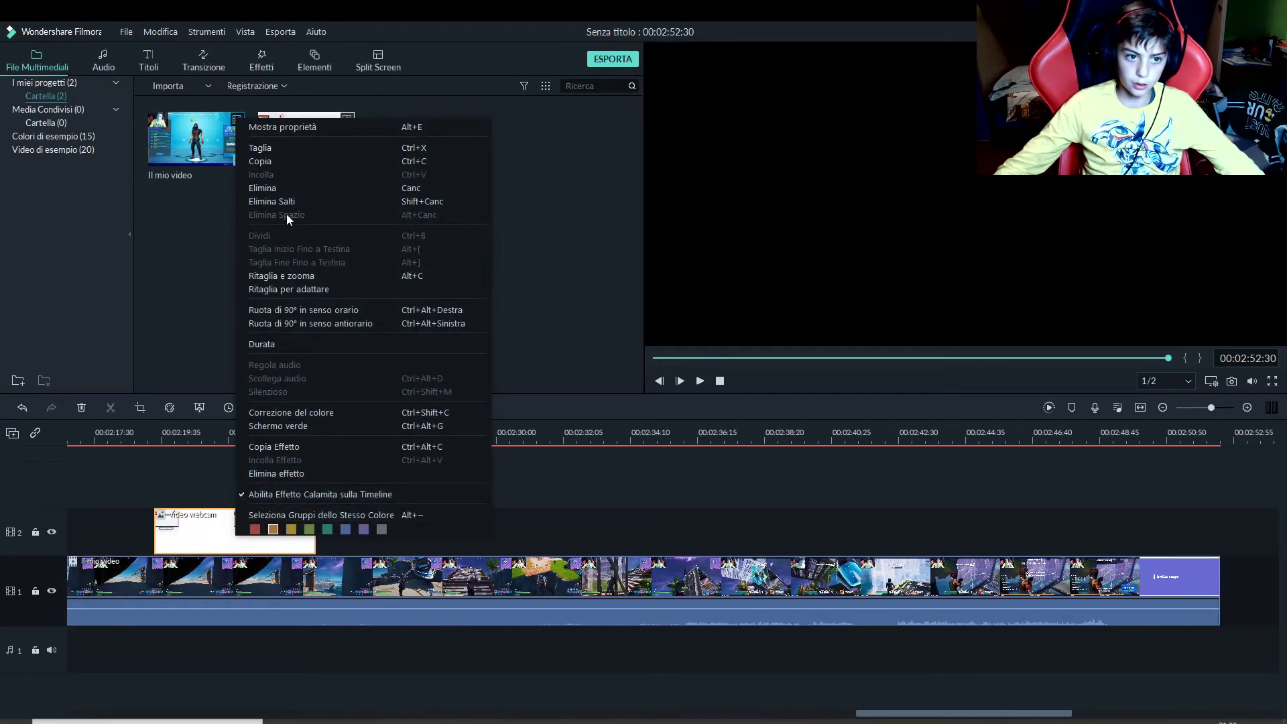
{"action": "left_click", "coordinate": [280, 191]}
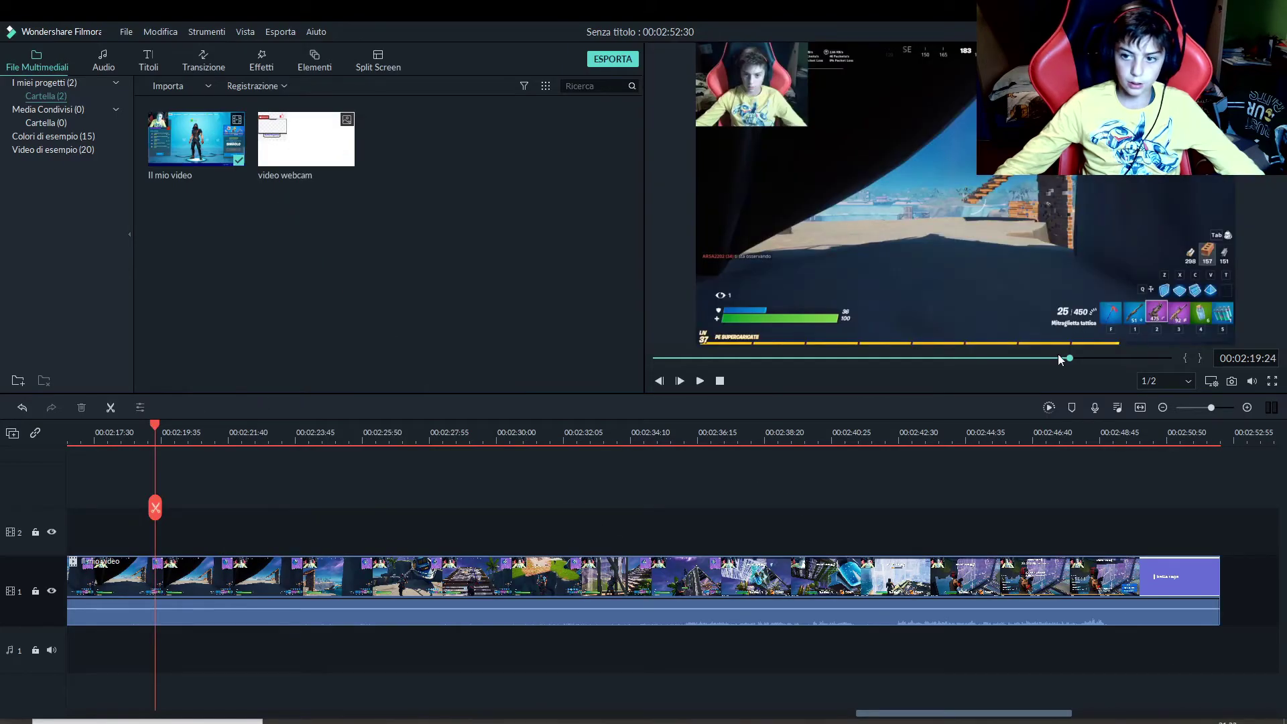
Place the "video webcam" picture on the second video track at the start of the timeline
{"action": "left_click_drag", "start_coordinate": [1071, 361], "coordinate": [399, 409]}
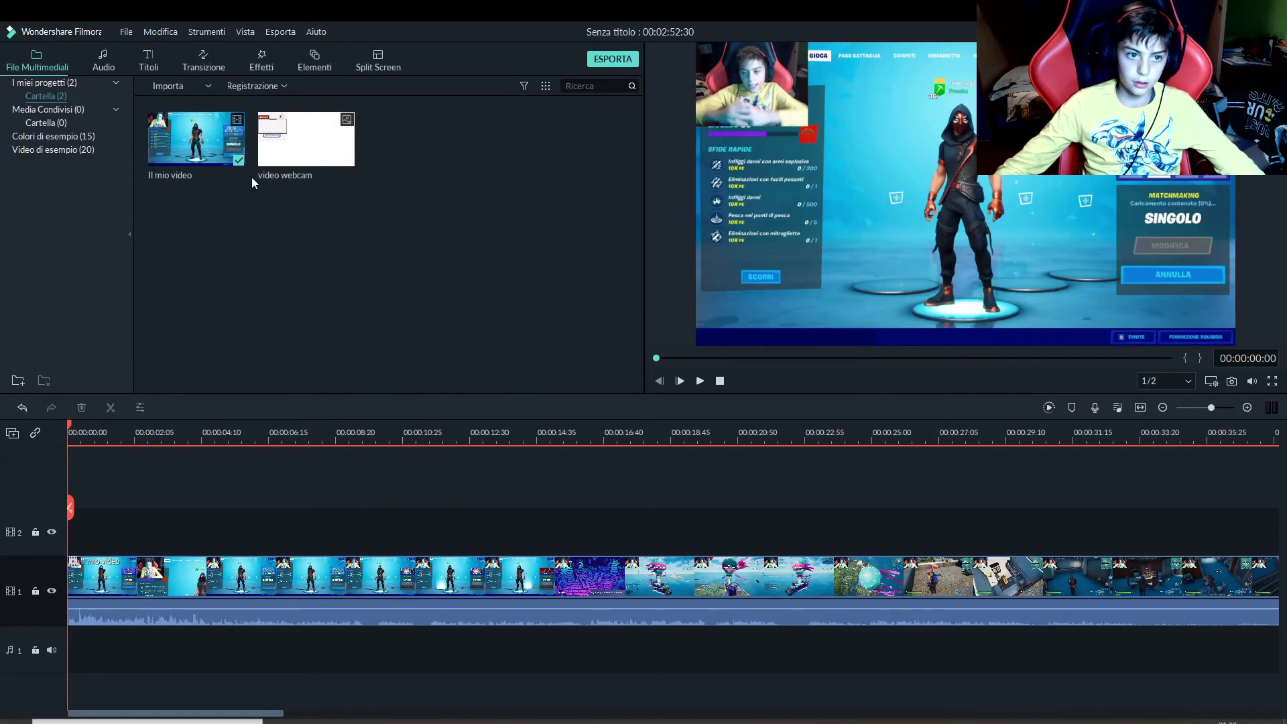
{"action": "left_click_drag", "start_coordinate": [307, 142], "coordinate": [73, 546]}
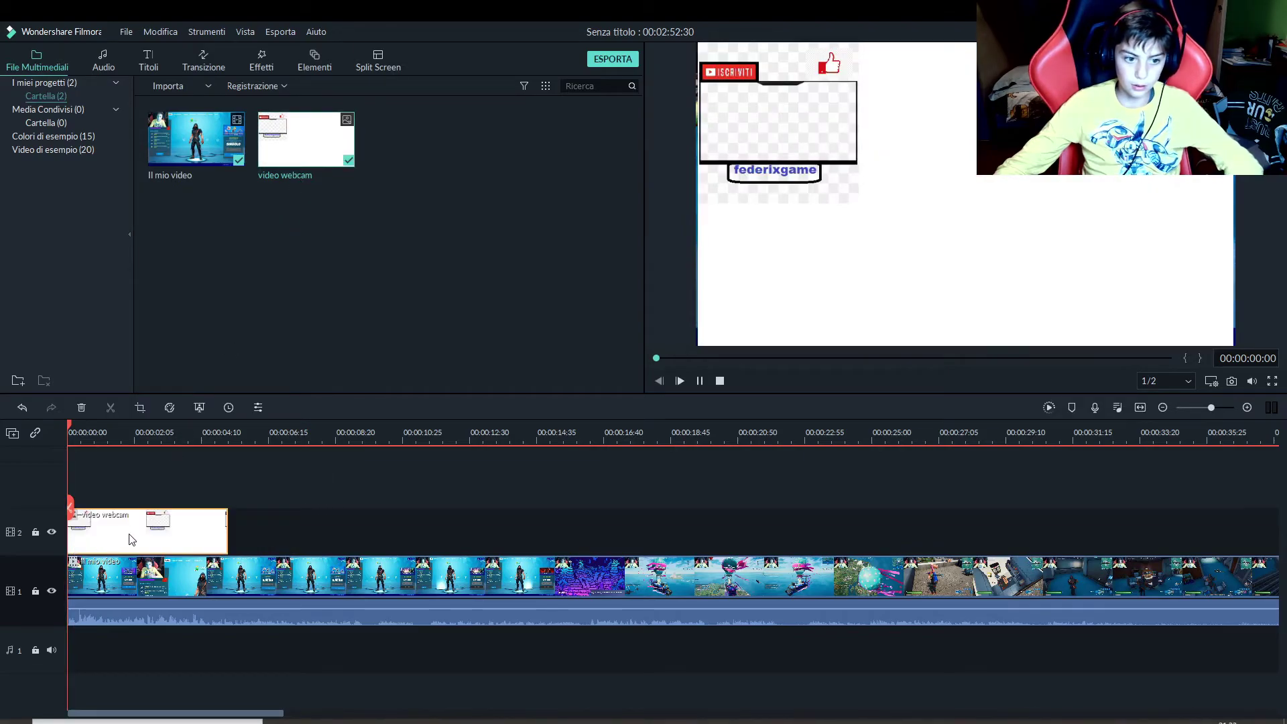
{"action": "key", "text": "space"}
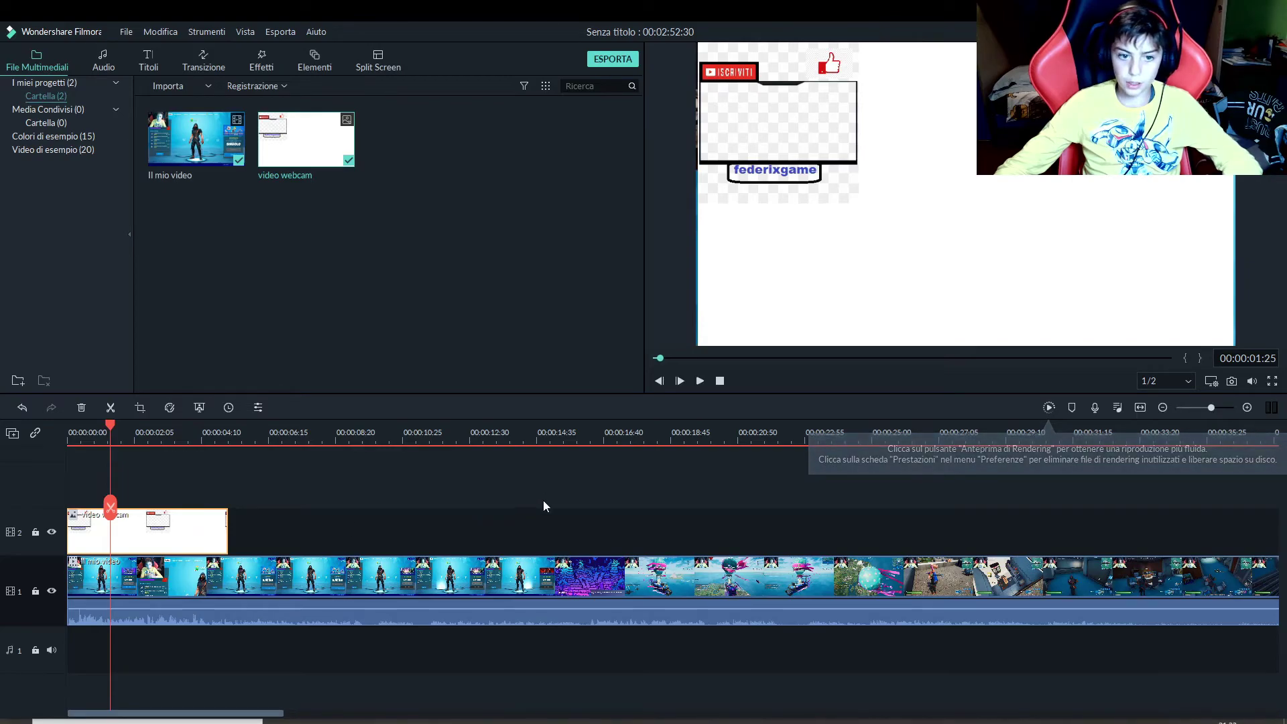
Apply a chroma key to the "video webcam" overlay with white as the key colour and play back the result
{"action": "left_click", "coordinate": [201, 408]}
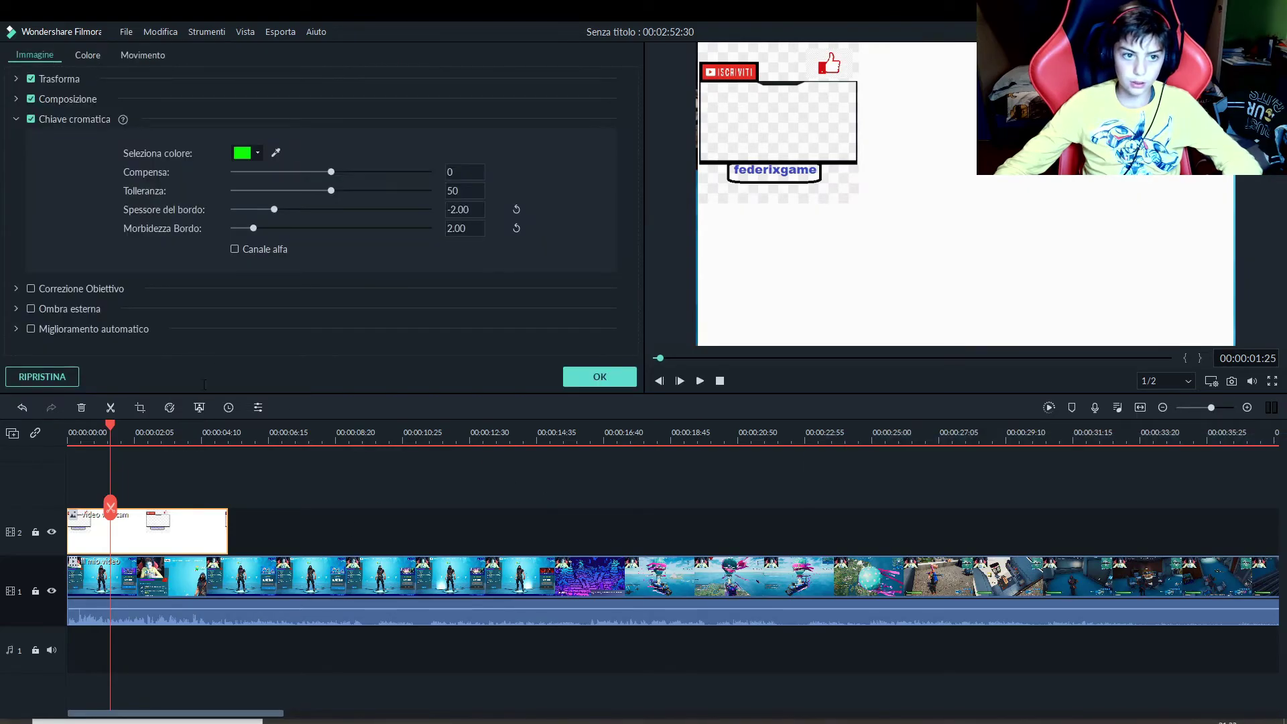
{"action": "left_click", "coordinate": [260, 154]}
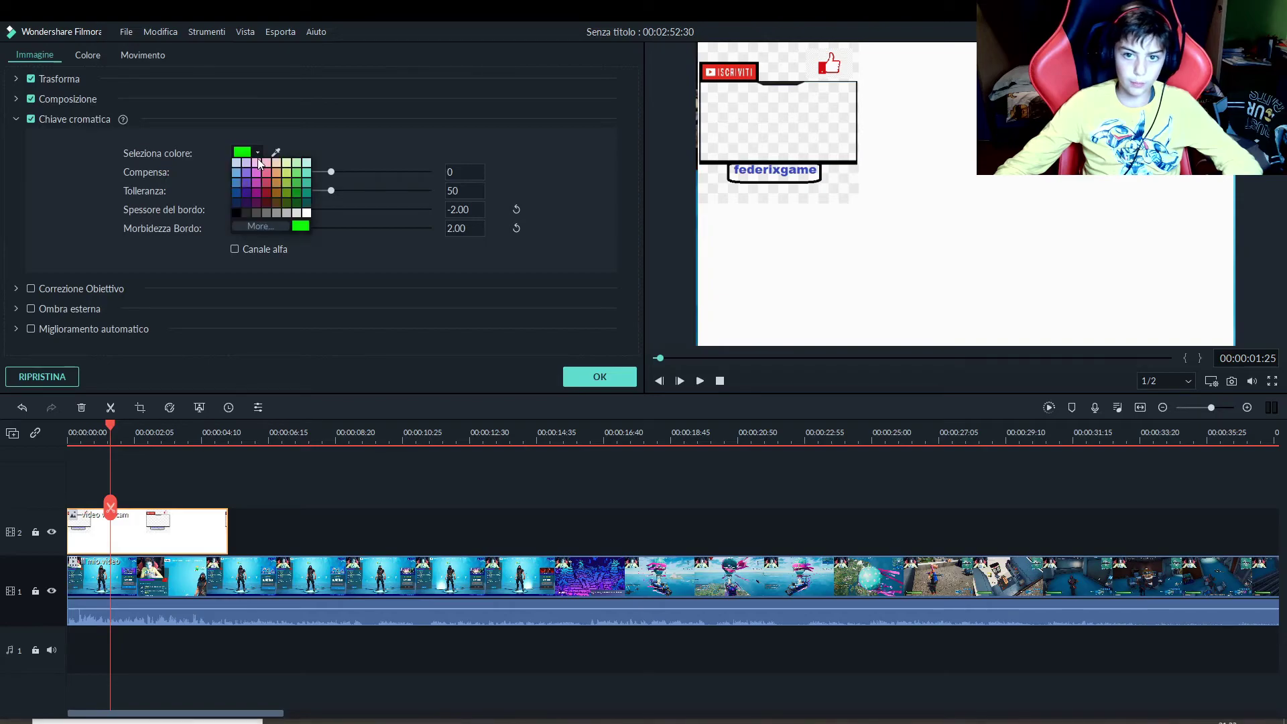
{"action": "left_click", "coordinate": [306, 213]}
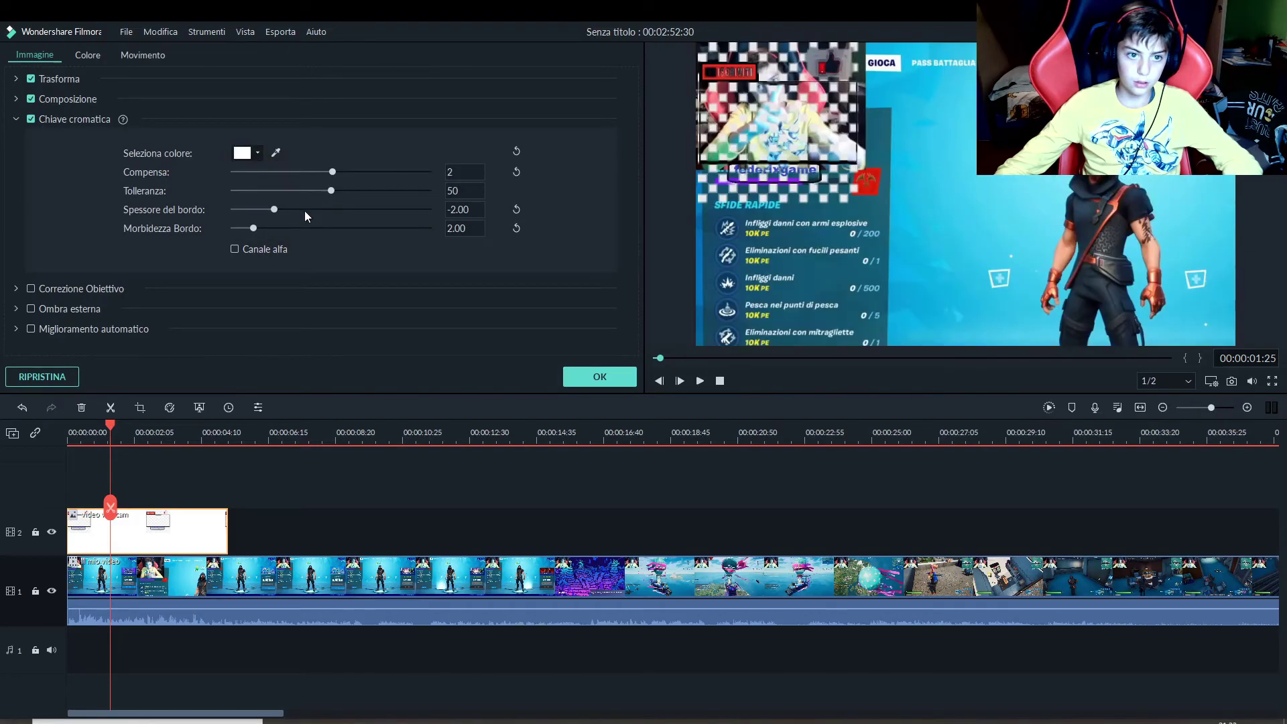
{"action": "key", "text": "space"}
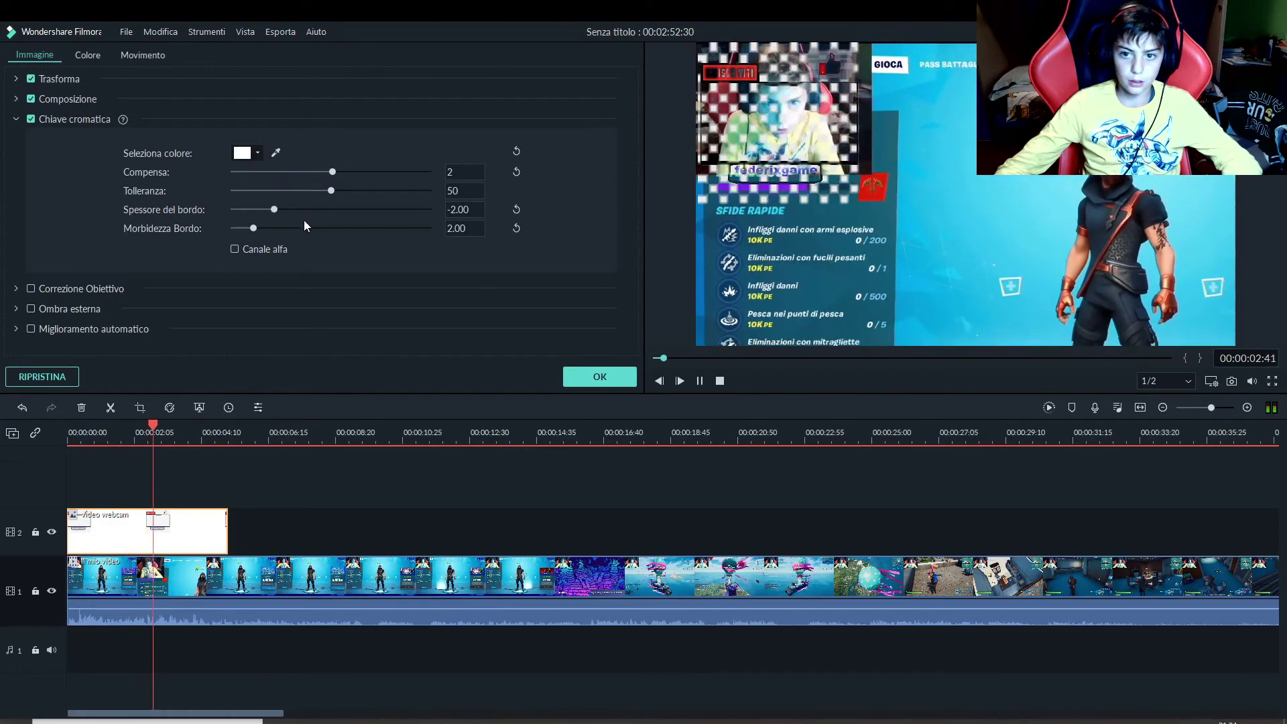
{"action": "key", "text": "space"}
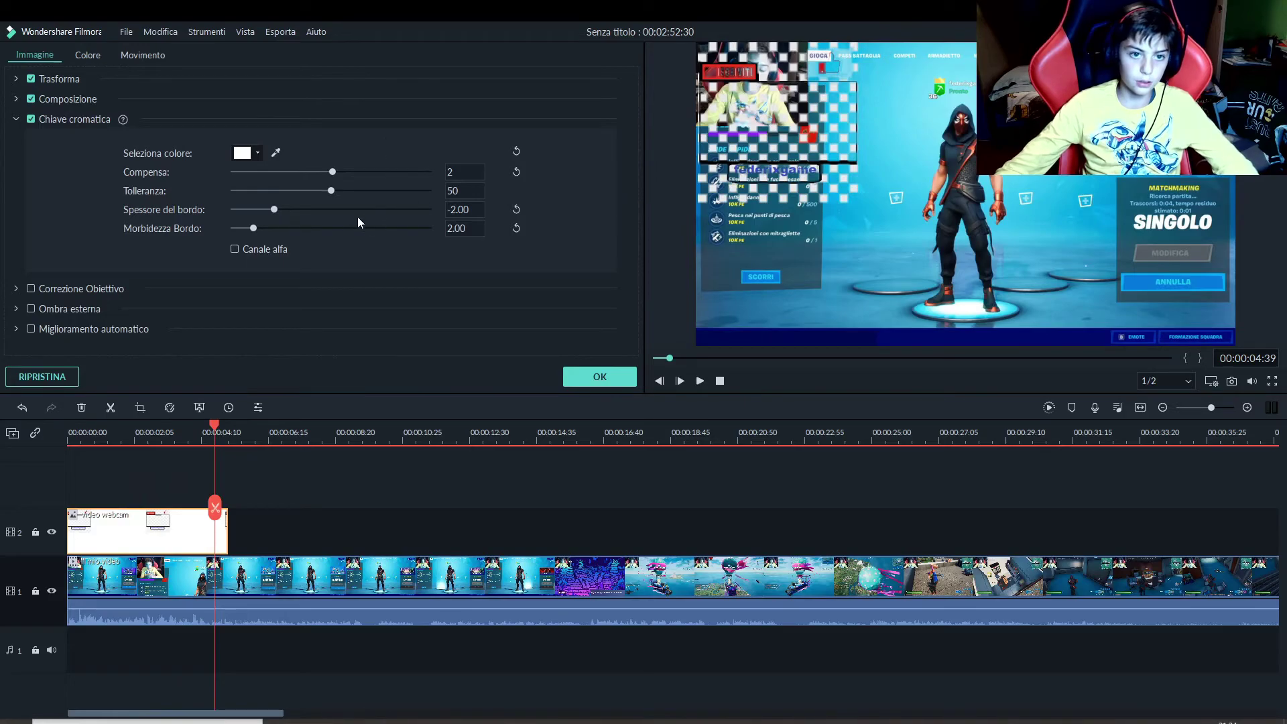
Try light grey as the overlay's chroma key colour and set it back to white
{"action": "left_click", "coordinate": [260, 154]}
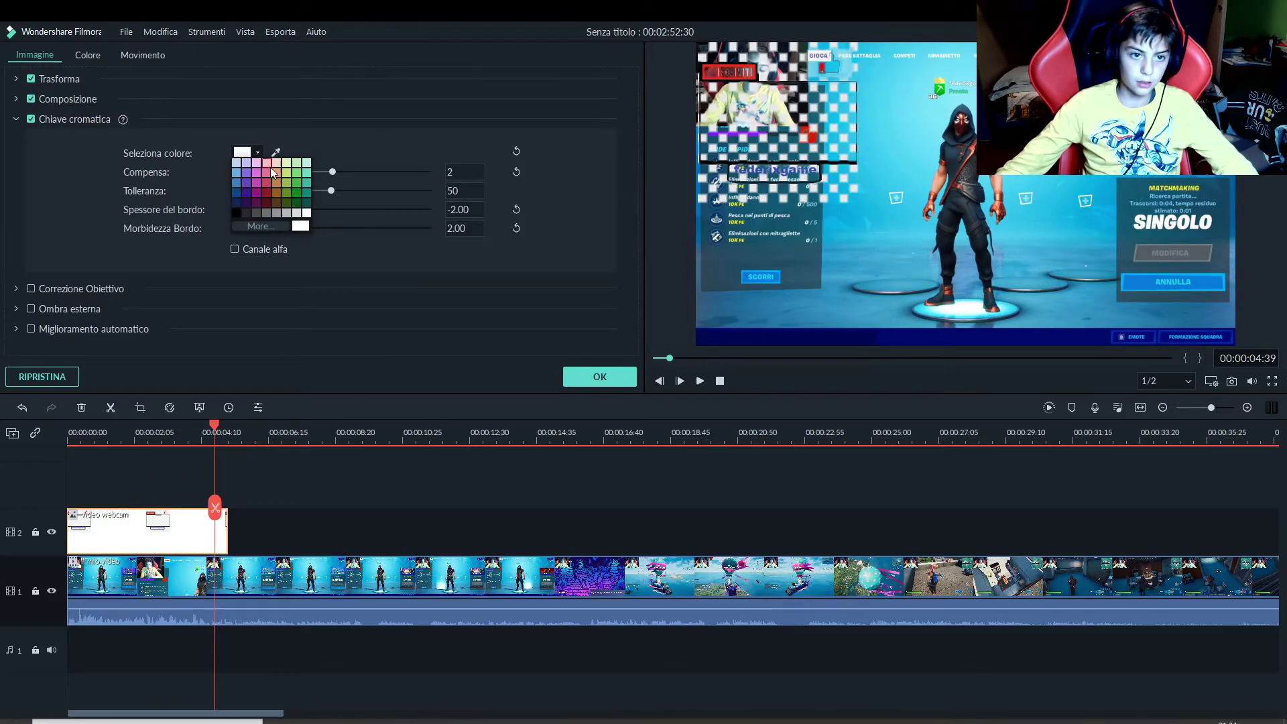
{"action": "left_click", "coordinate": [295, 214]}
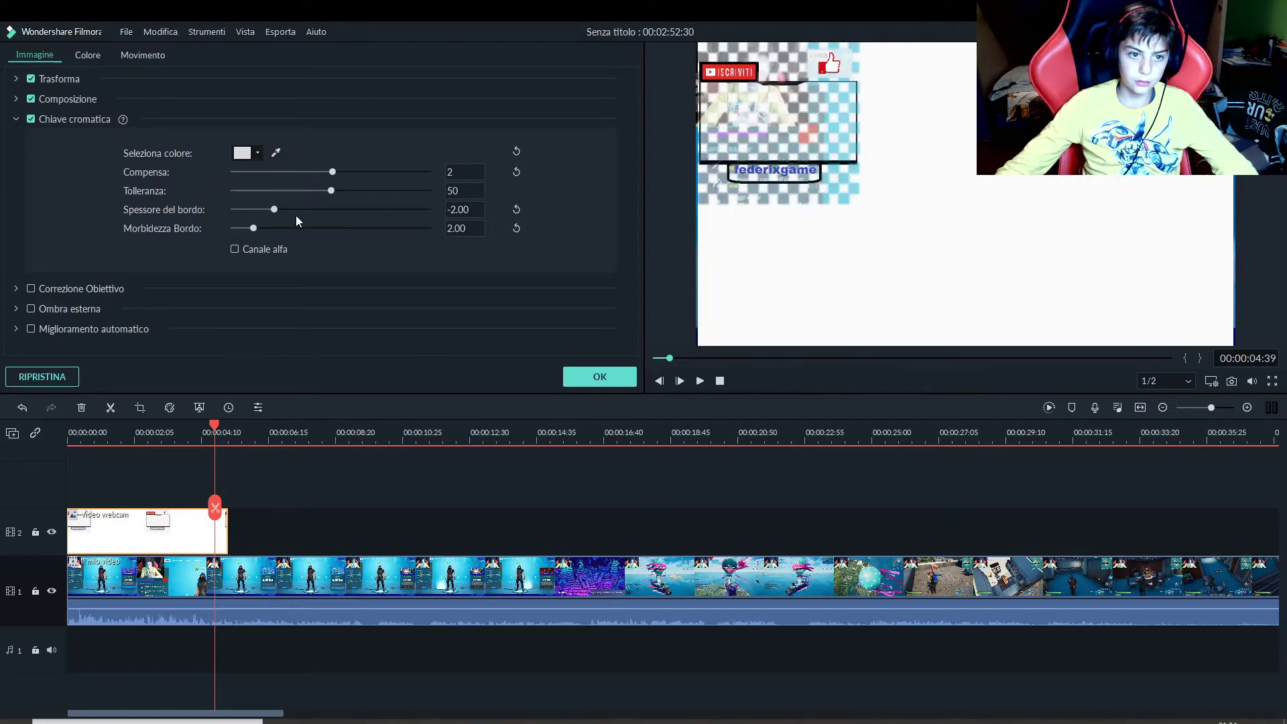
{"action": "left_click", "coordinate": [258, 154]}
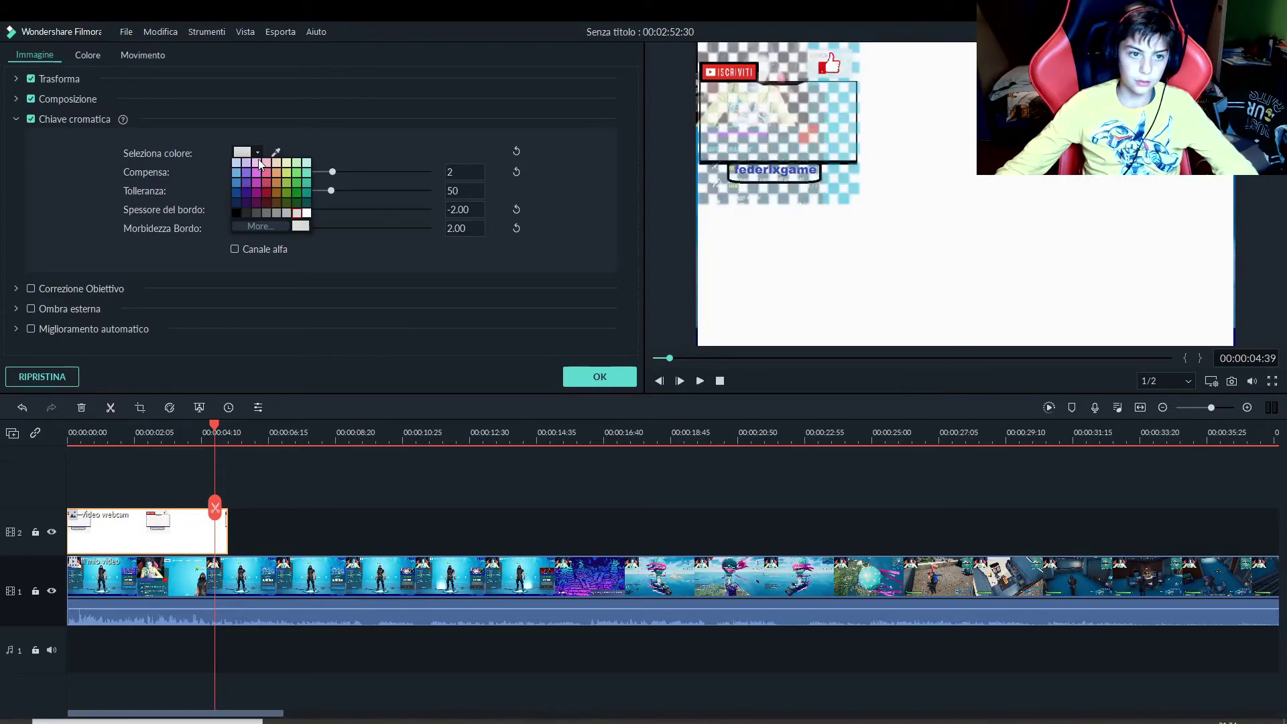
{"action": "left_click", "coordinate": [306, 213]}
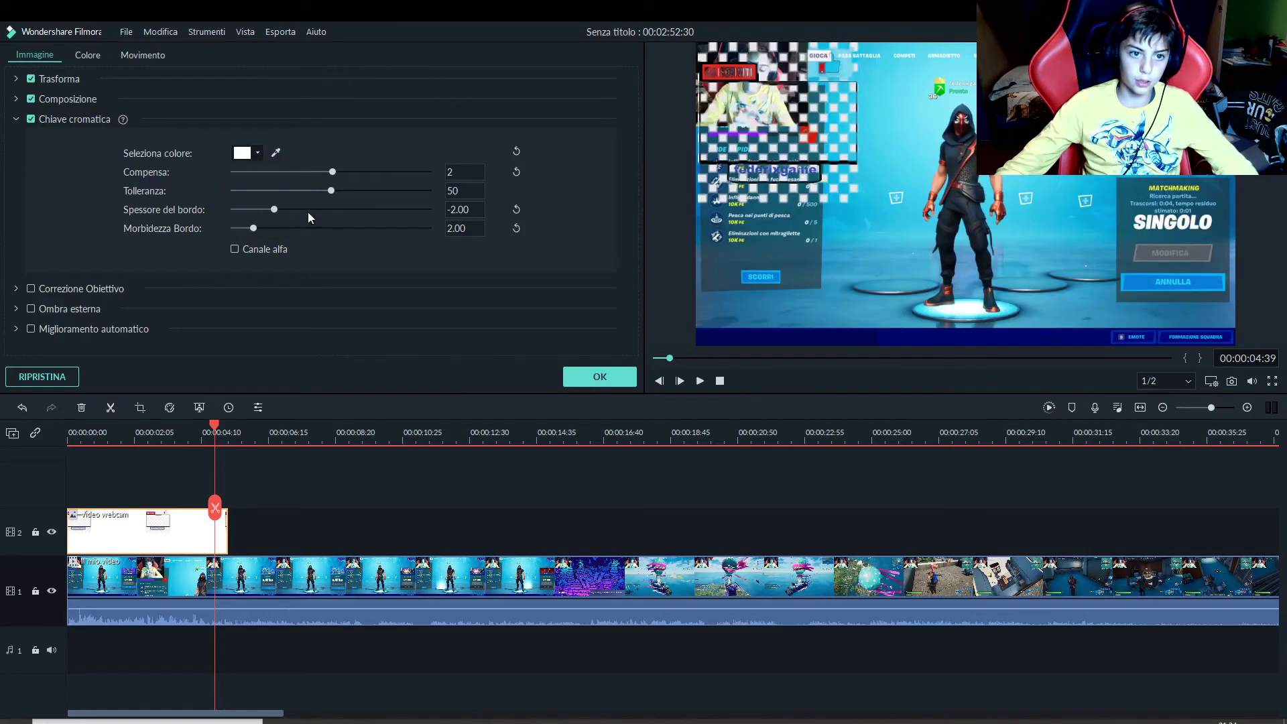
Set the overlay's chroma key colour to light grey #f0f0f0 and play back the result
{"action": "left_click", "coordinate": [261, 158]}
{"action": "left_click", "coordinate": [262, 227]}
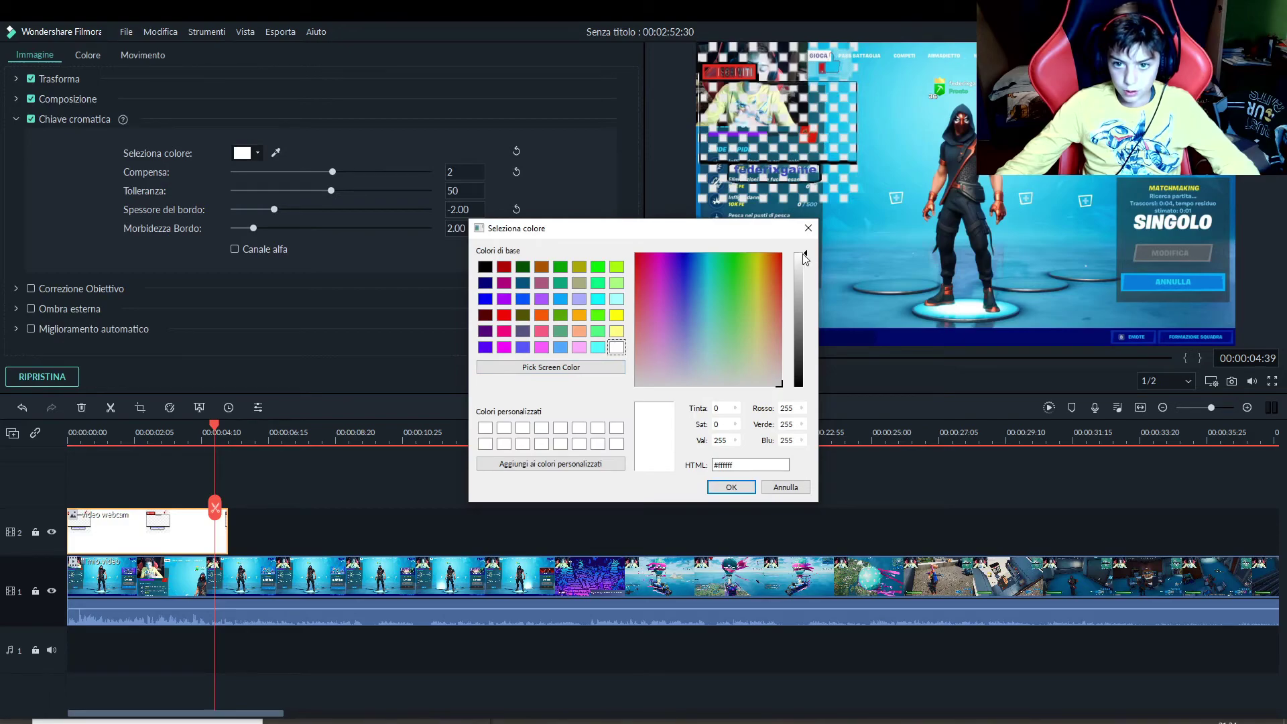
{"action": "mouse_move", "coordinate": [802, 270]}
{"action": "left_mouse_down"}
{"action": "mouse_move", "coordinate": [801, 329]}
{"action": "mouse_move", "coordinate": [800, 266]}
{"action": "left_mouse_up"}
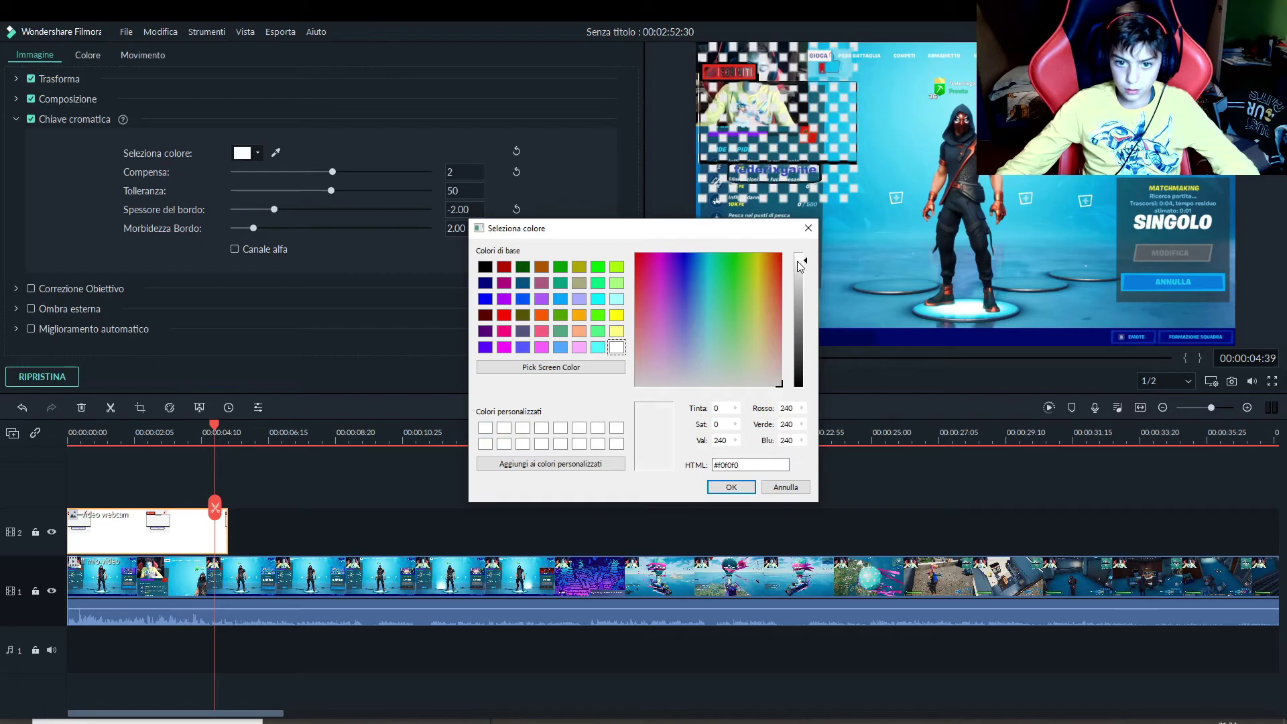
{"action": "left_click", "coordinate": [740, 487]}
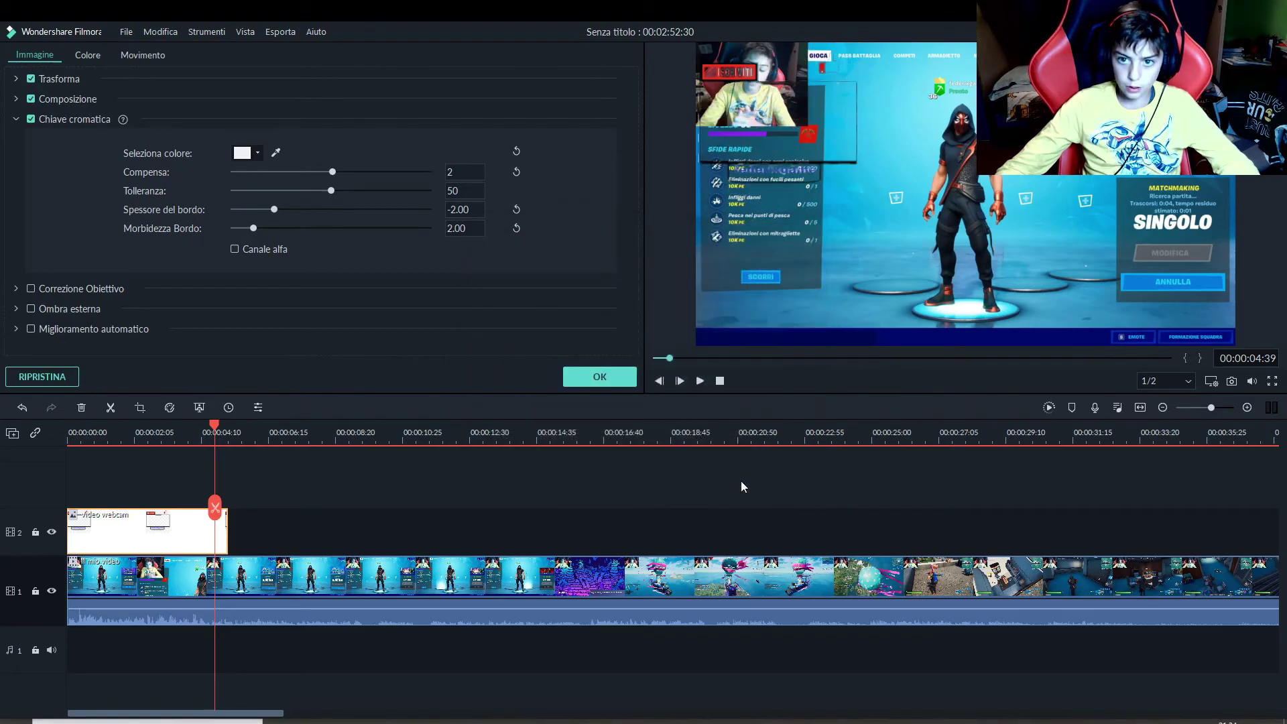
{"action": "key", "text": "space"}
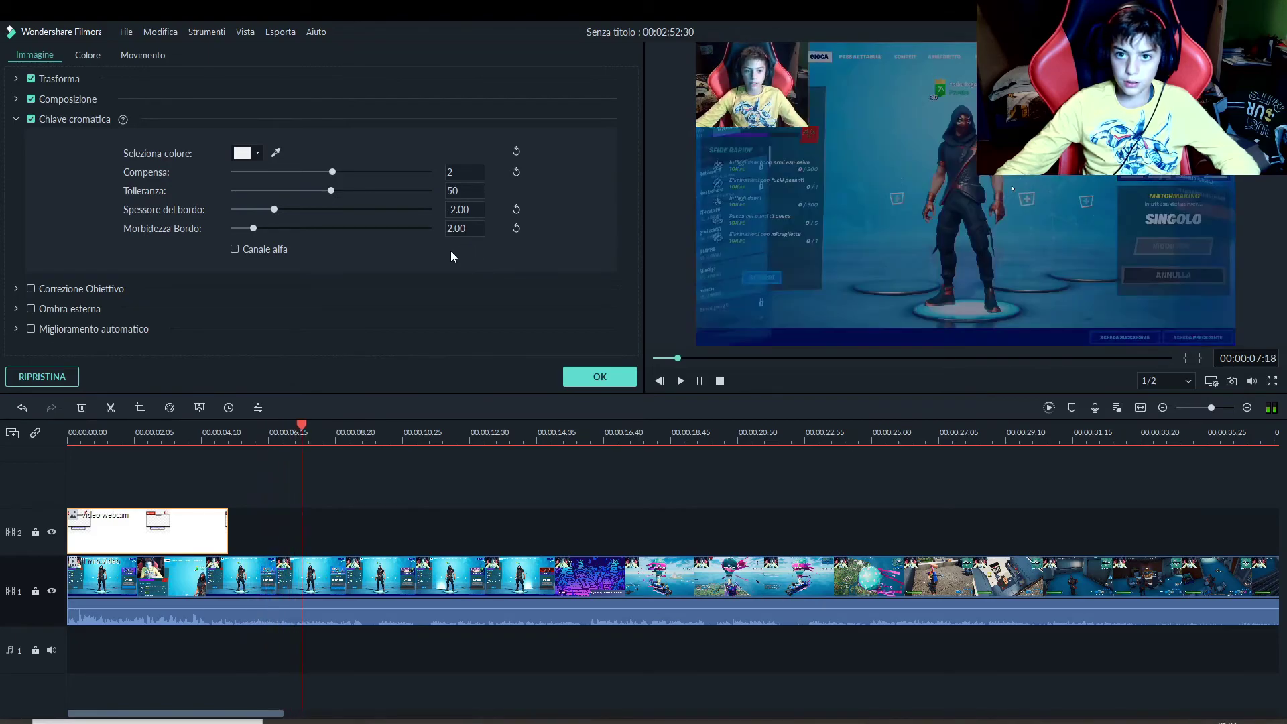
{"action": "key", "text": "space"}
At the start of the video, reposition the webcam frame overlay in the preview so its "ISCRIVITI" banner sits along the webcam image's lower edge
{"action": "left_click_drag", "start_coordinate": [315, 508], "coordinate": [71, 510]}
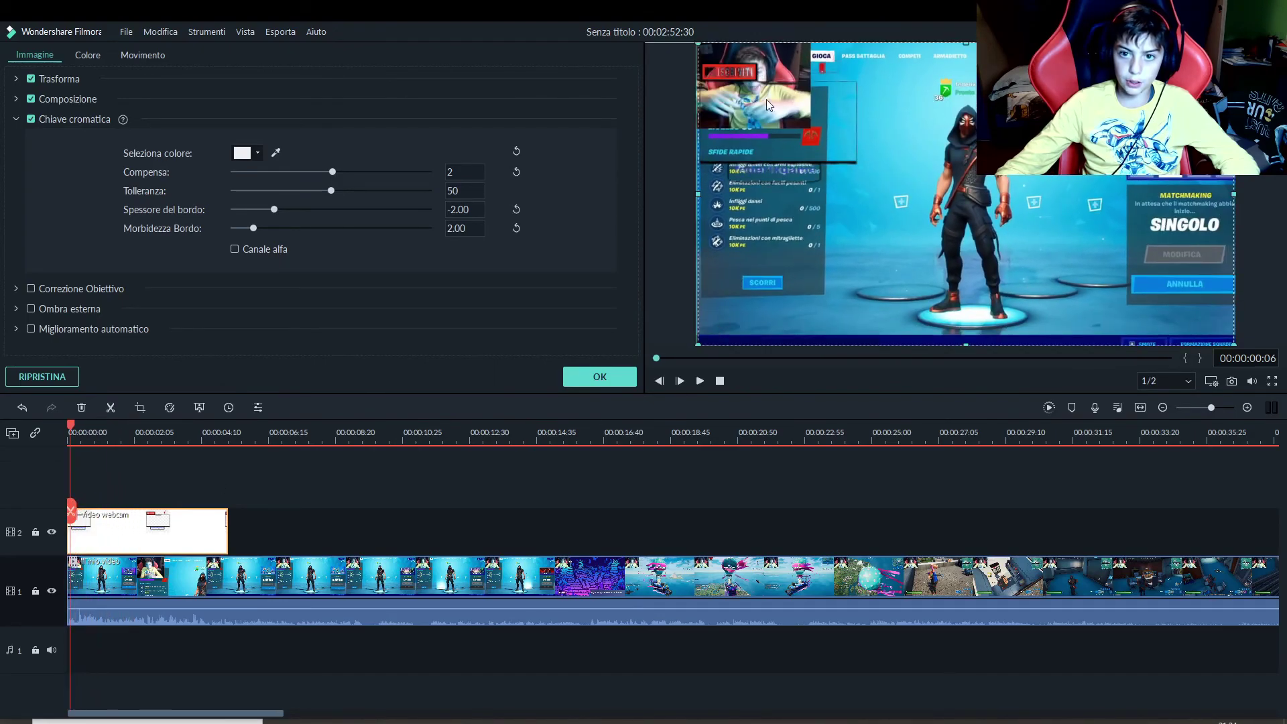
{"action": "left_click_drag", "start_coordinate": [770, 120], "coordinate": [871, 182]}
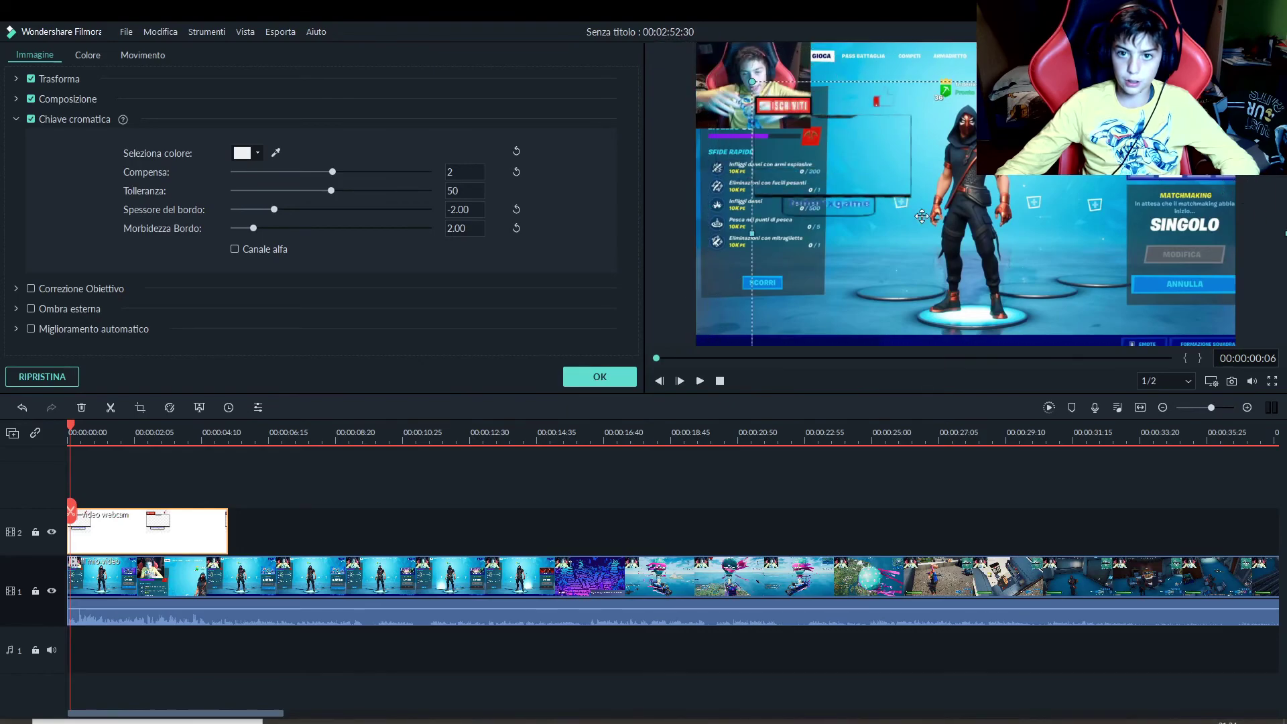
{"action": "left_click_drag", "start_coordinate": [813, 101], "coordinate": [690, 48]}
{"action": "left_click_drag", "start_coordinate": [837, 117], "coordinate": [841, 83]}
{"action": "left_click_drag", "start_coordinate": [849, 116], "coordinate": [867, 195]}
{"action": "left_click_drag", "start_coordinate": [712, 72], "coordinate": [813, 143]}
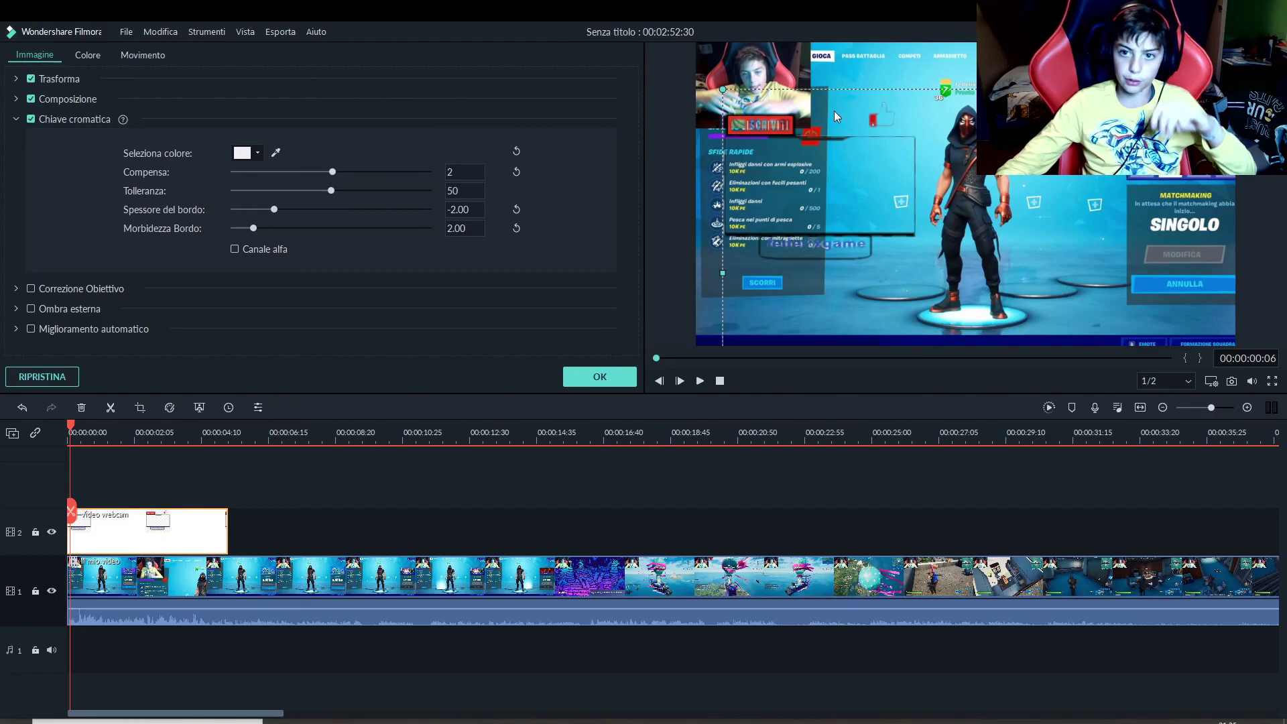
{"action": "mouse_move", "coordinate": [830, 128]}
{"action": "left_mouse_down"}
{"action": "mouse_move", "coordinate": [808, 97]}
{"action": "mouse_move", "coordinate": [832, 132]}
{"action": "left_mouse_up"}
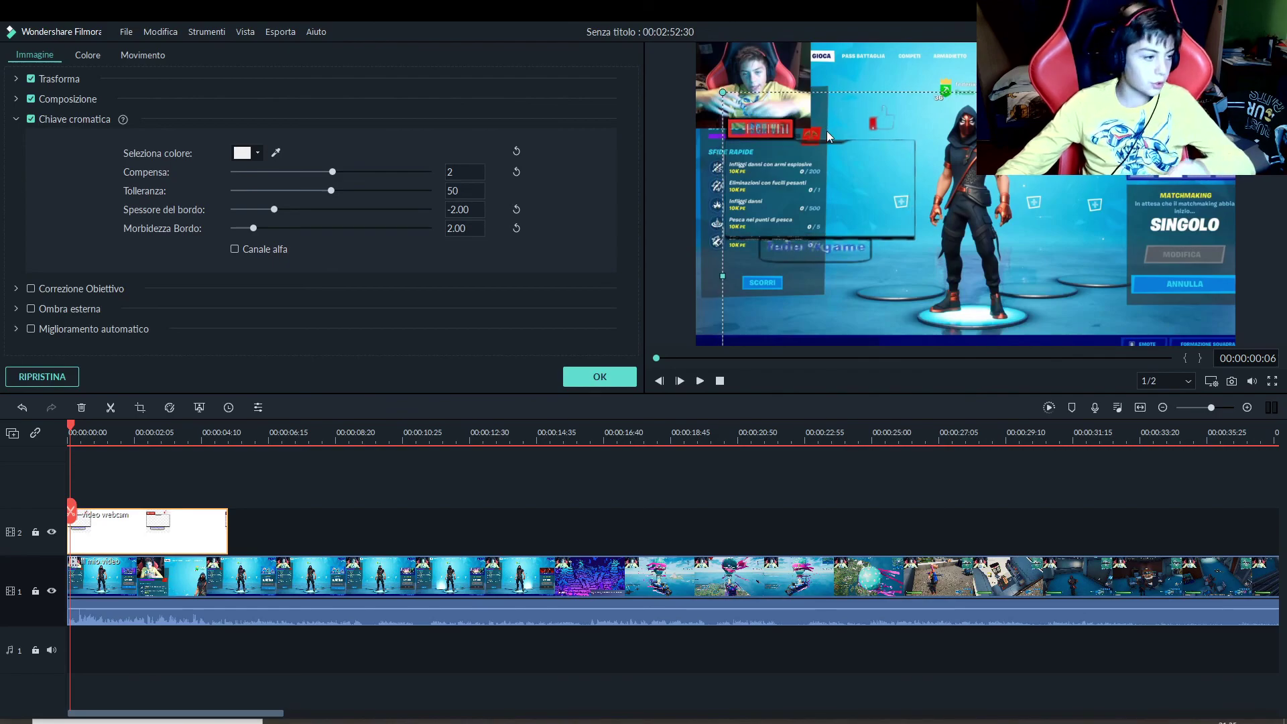